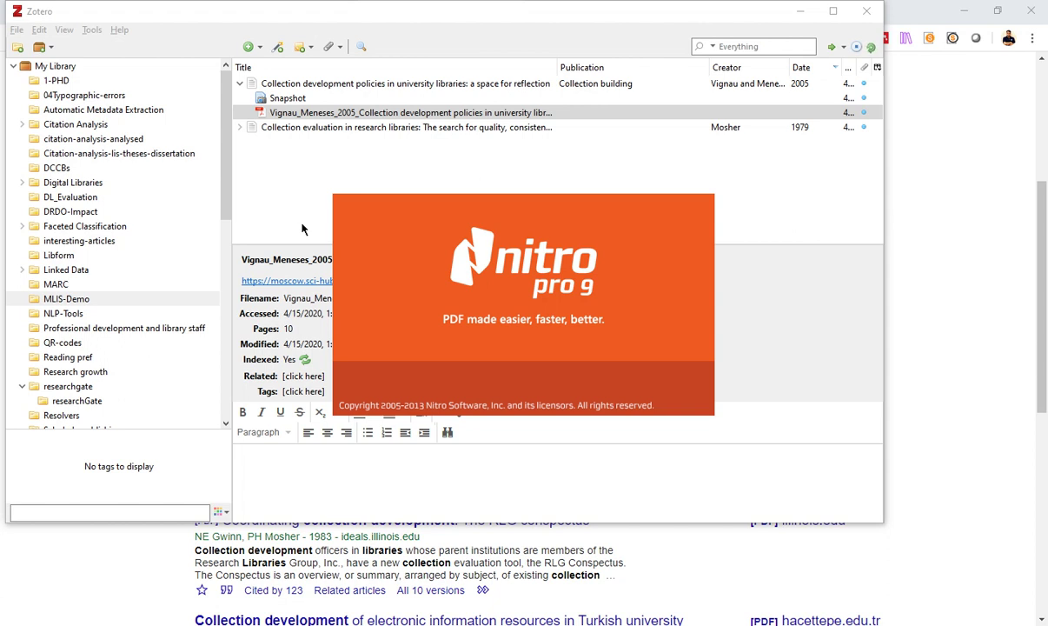
Expand the "Collection evaluation in research libraries" item to list its attachments.
left_click(241, 127)
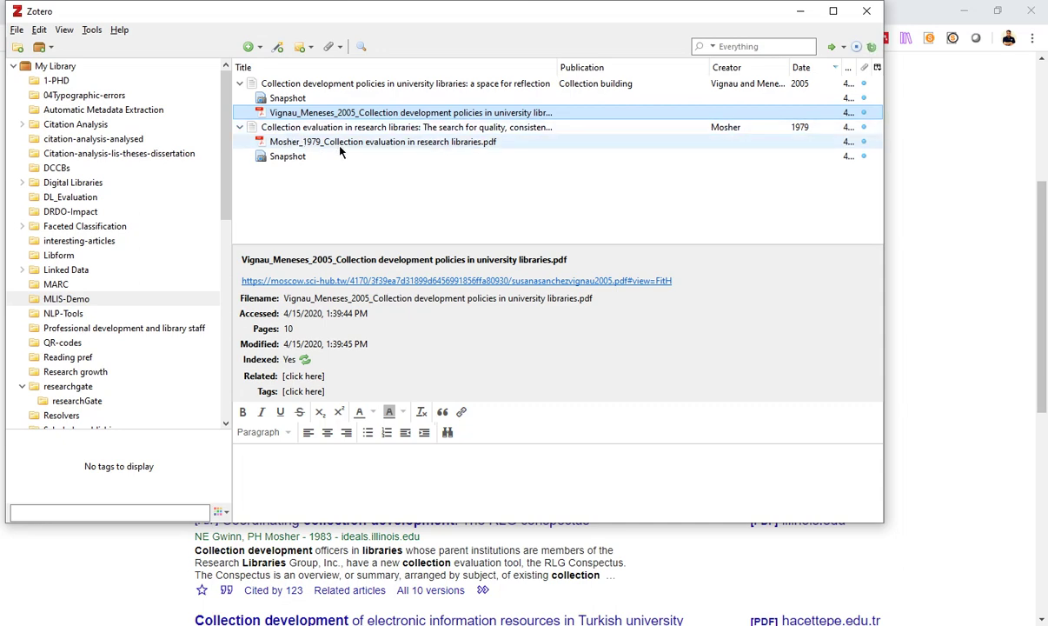
Switch to the Google Scholar results in Chrome and check the link options for the "Key issues for e-resource collection development" book.
left_click(1017, 400)
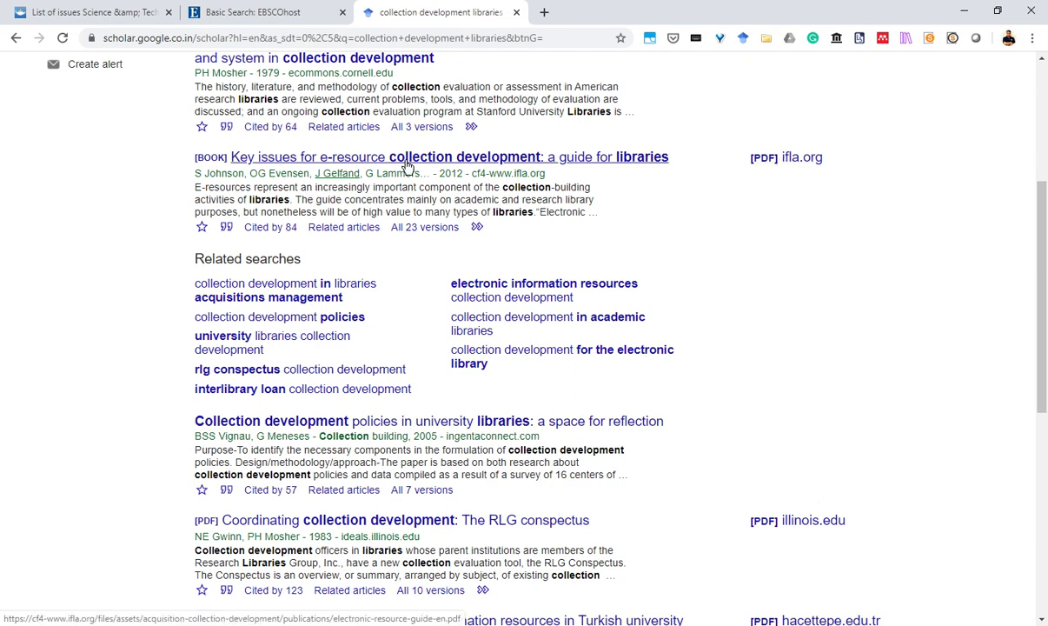
right_click(611, 162)
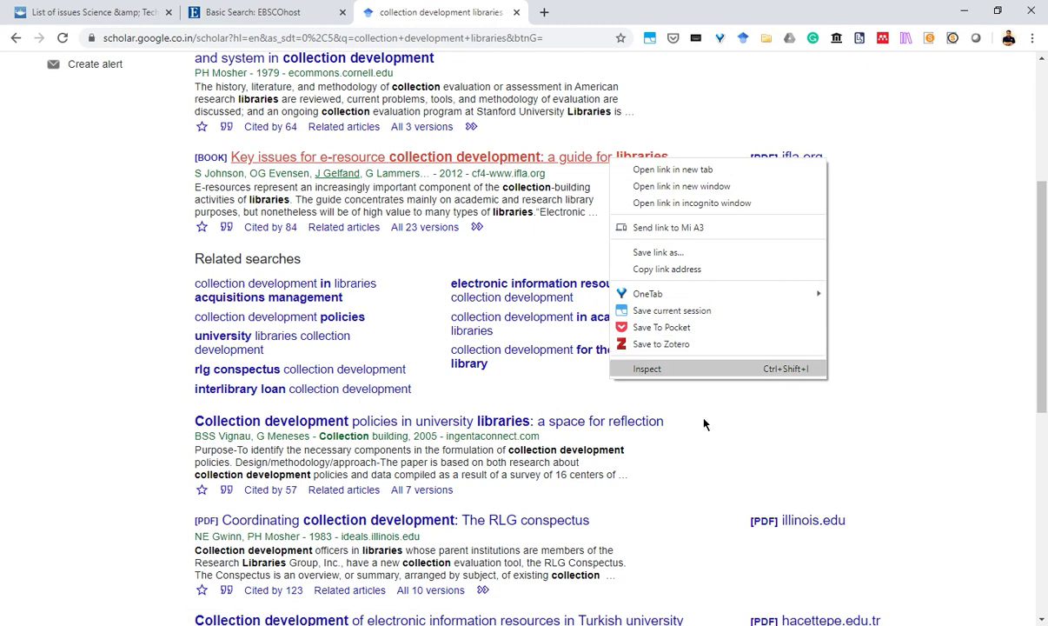
key("alt+Tab")
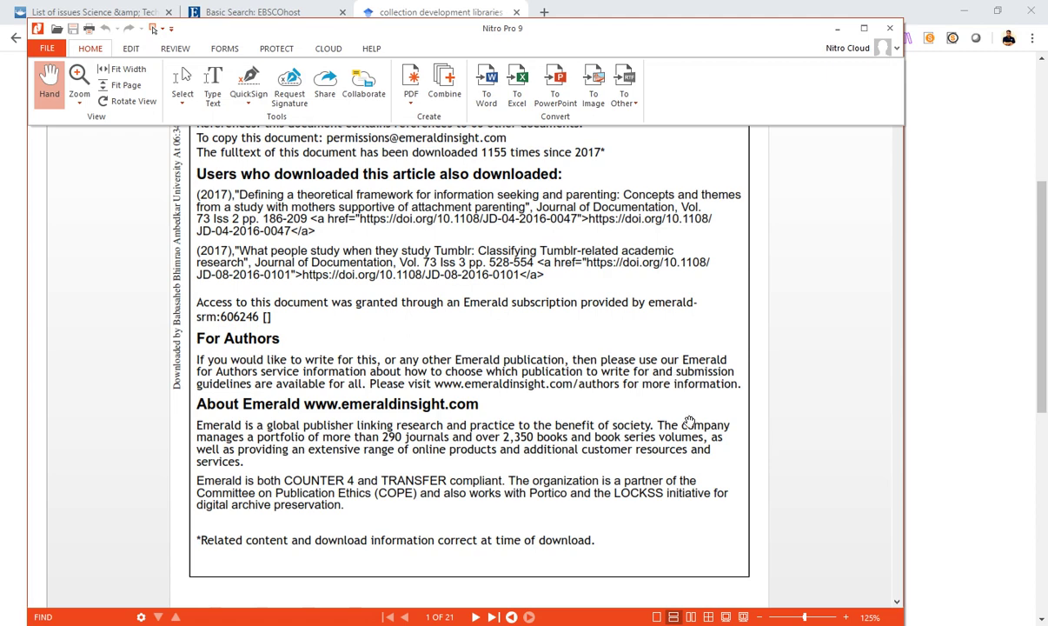
key("alt+Tab")
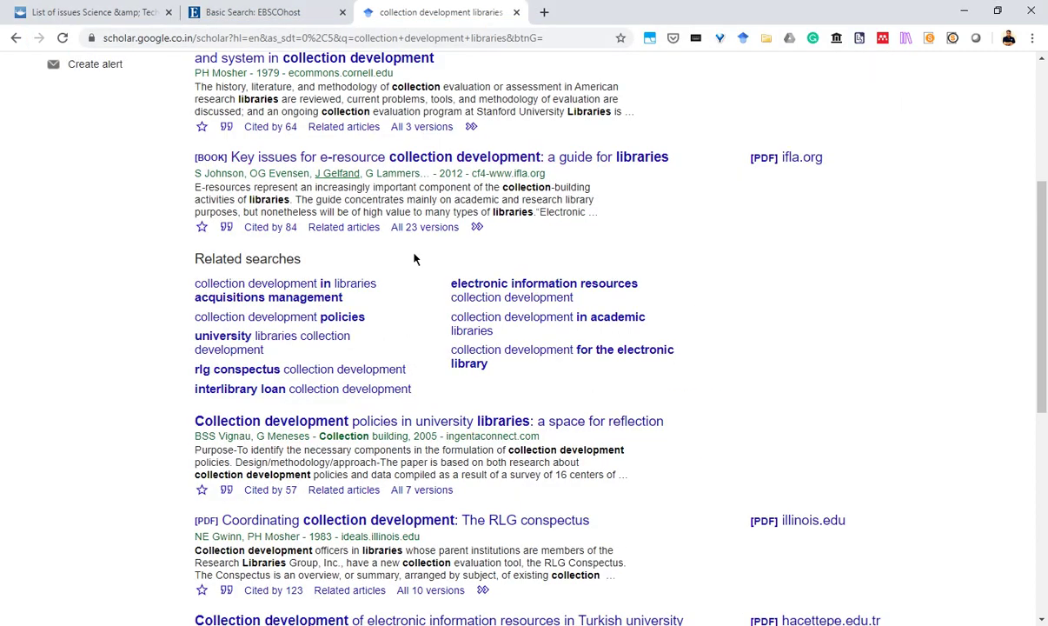
scroll(395, 248, "up", 3)
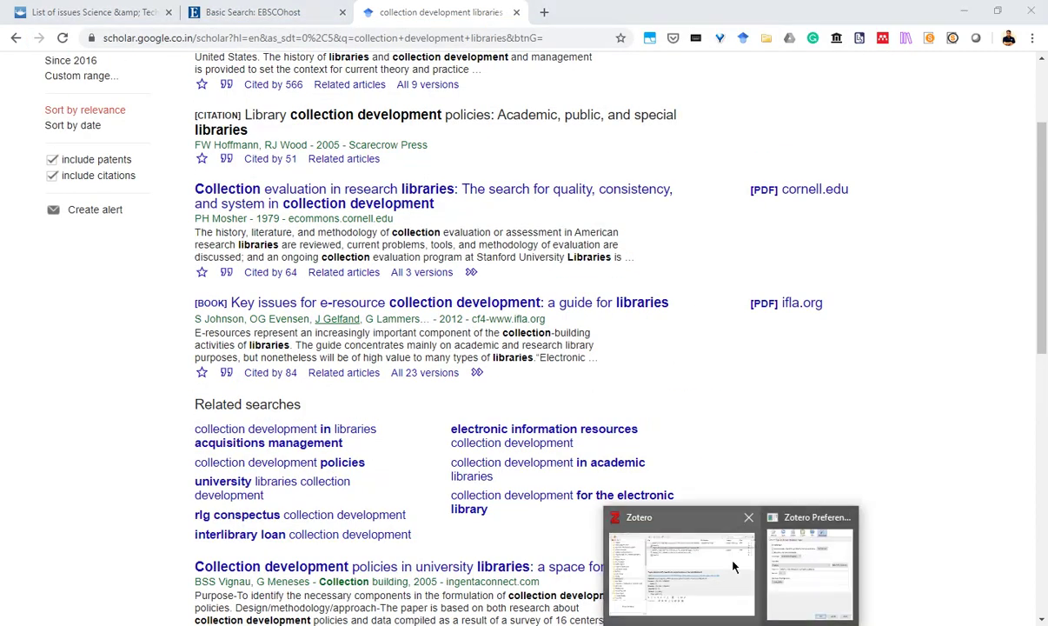
Switch to Zotero and examine the author and abstract fields of the "Collection development policies in university libraries" article.
left_click(787, 535)
left_click(357, 463)
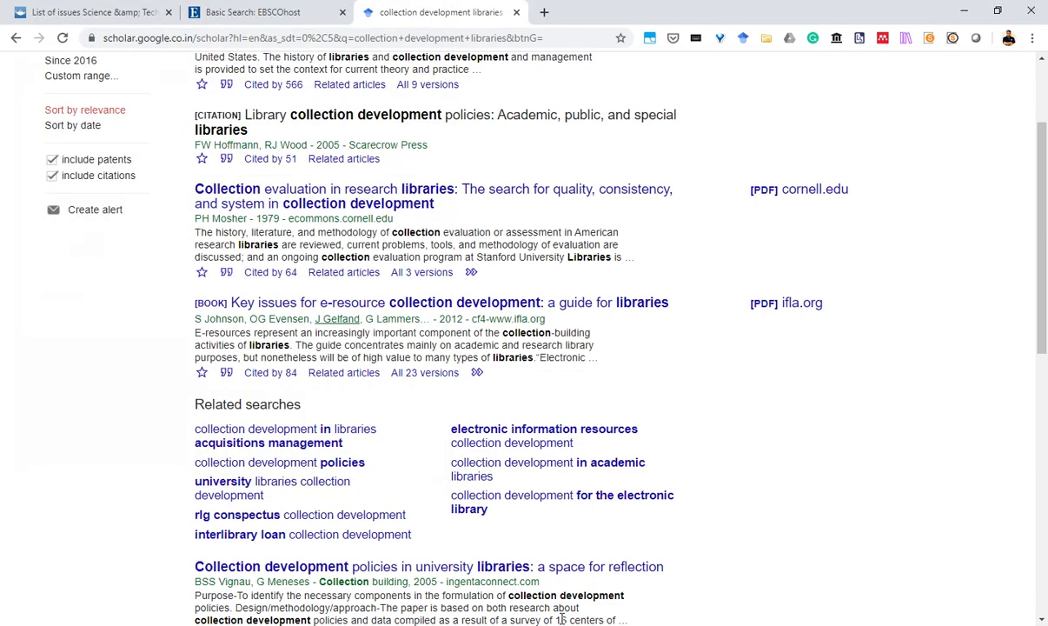
key("alt+Tab")
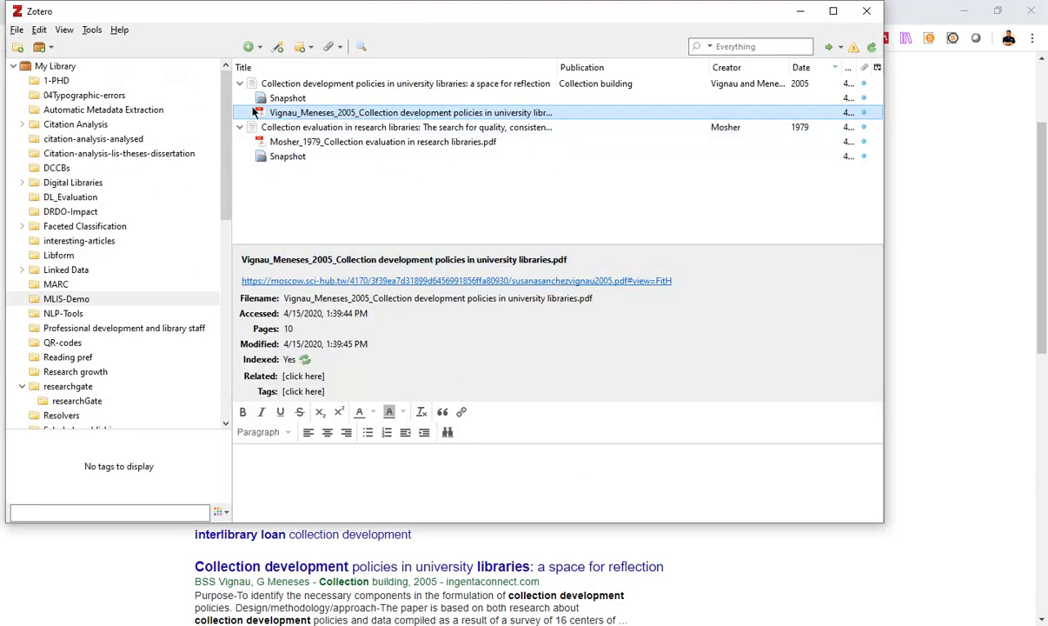
left_click(287, 83)
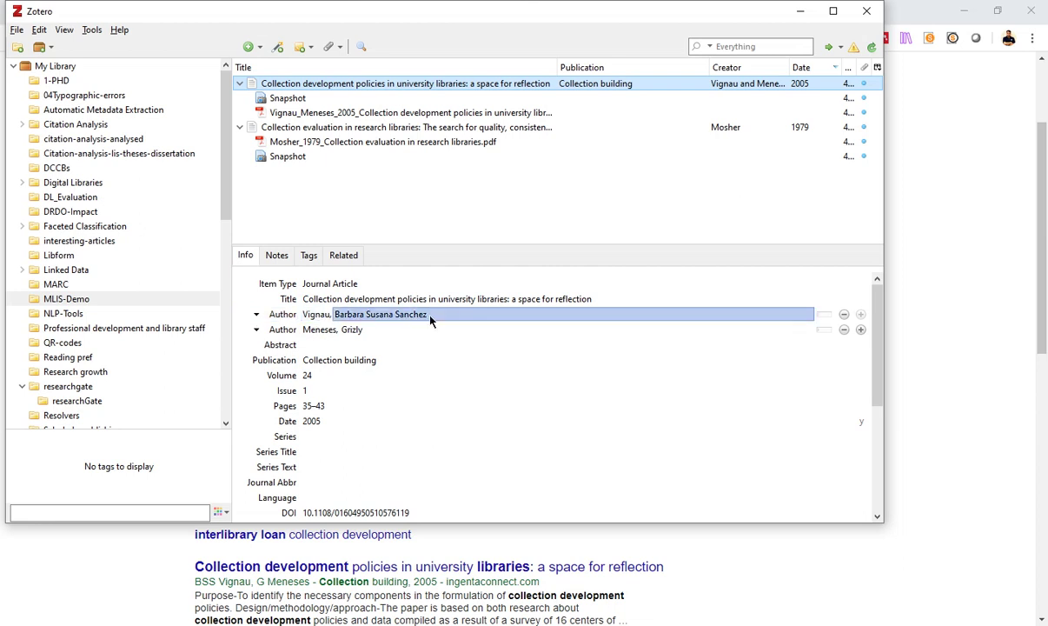
left_click(328, 315)
left_click(328, 330)
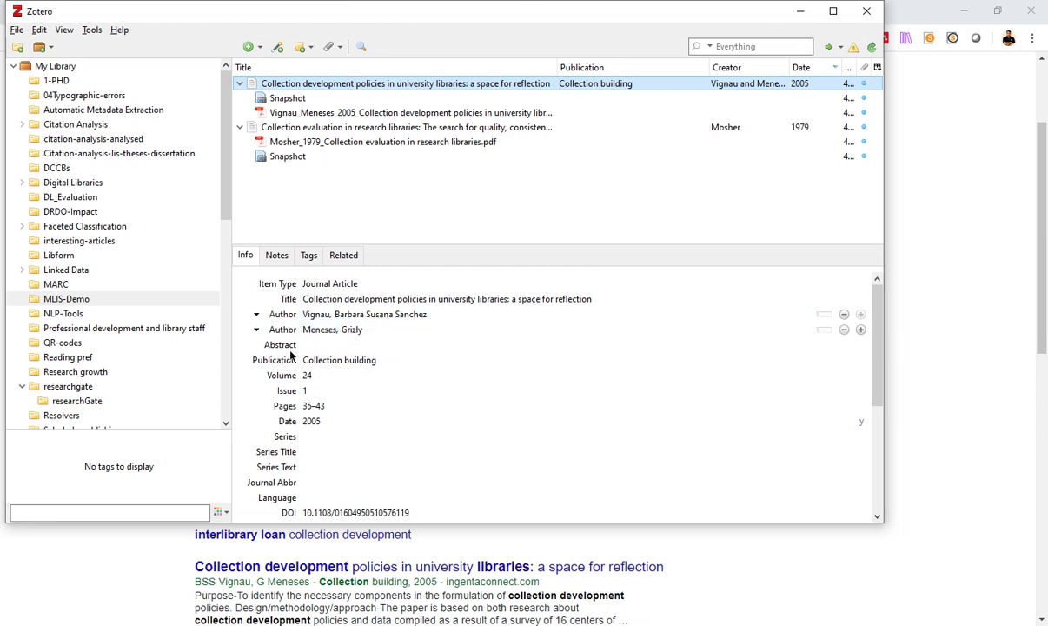
left_click(314, 348)
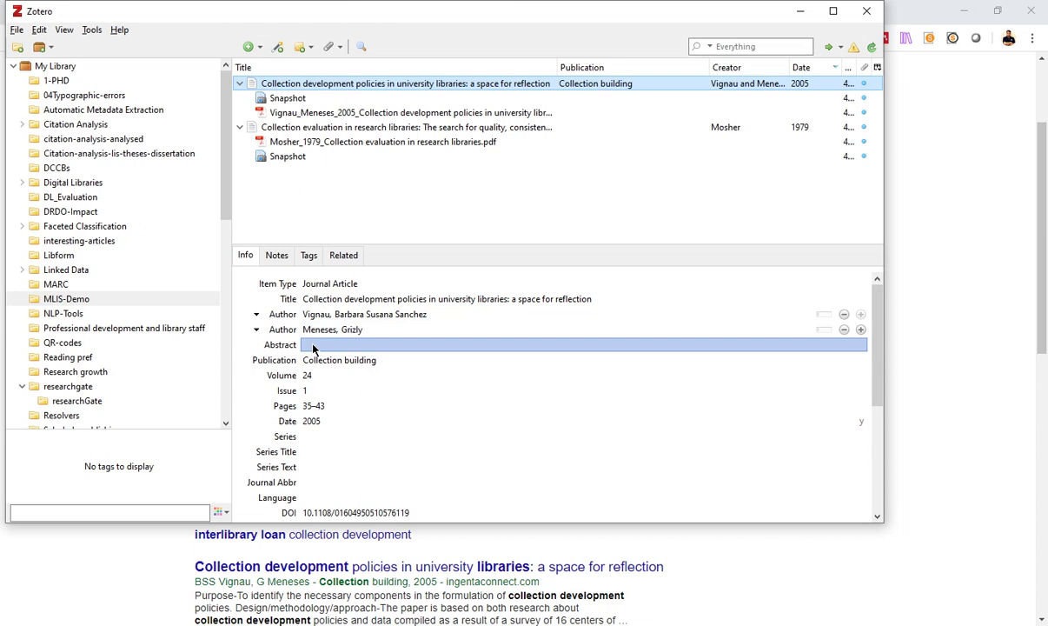
left_click(286, 128)
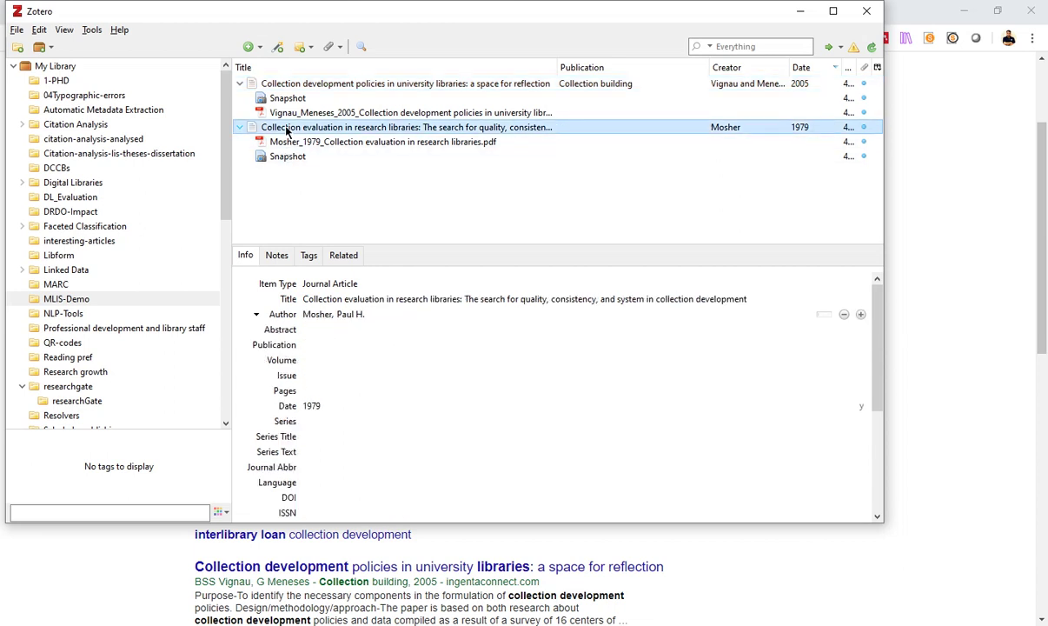
left_click(286, 83)
left_click(320, 346)
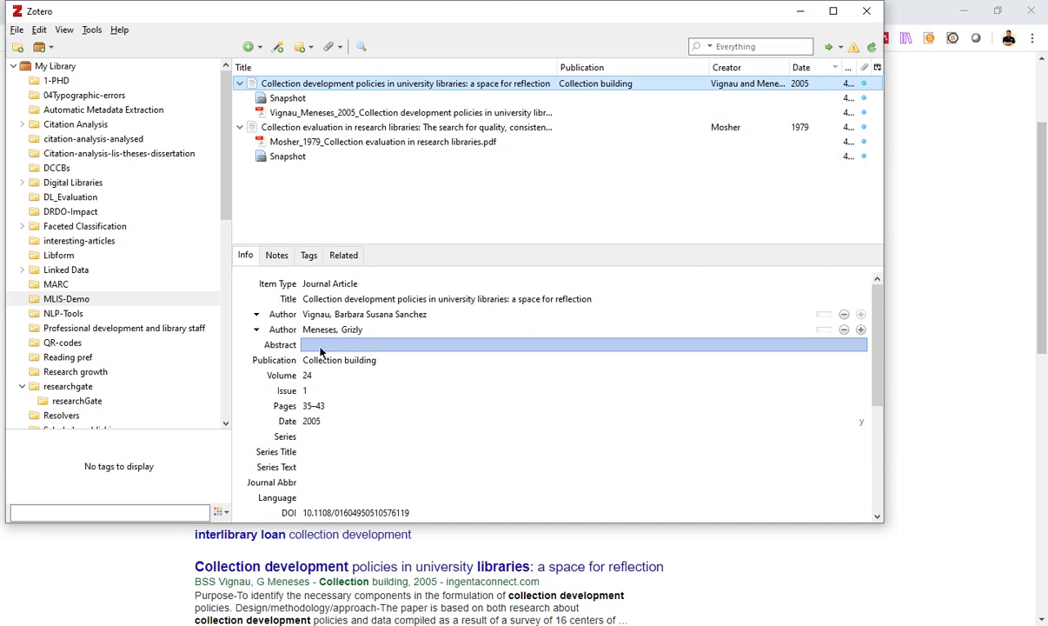
Examine the article's publication, volume, issue, pages and date fields.
key("Tab")
key("Tab")
key("Tab")
key("Tab")
key("Tab")
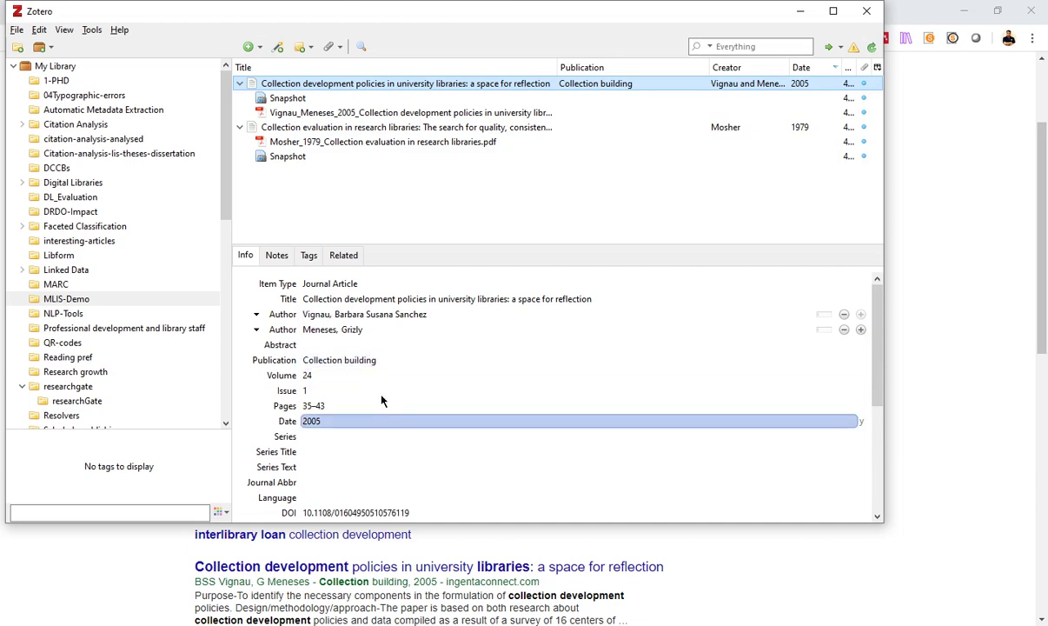
key("shift+Tab")
key("shift+Tab")
key("shift+Tab")
key("shift+Tab")
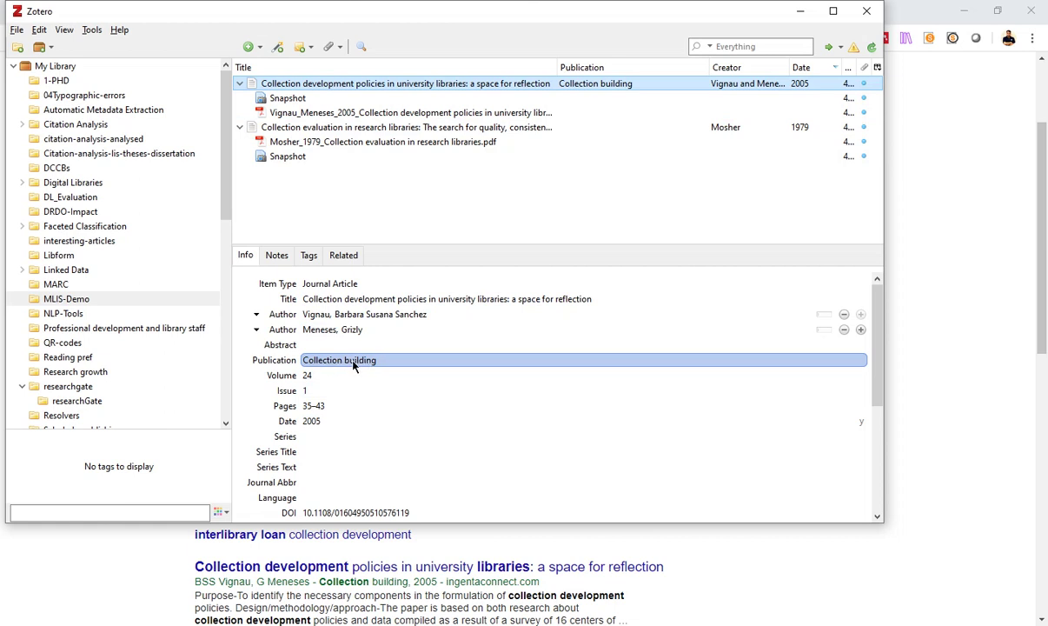
key("Tab")
key("Tab")
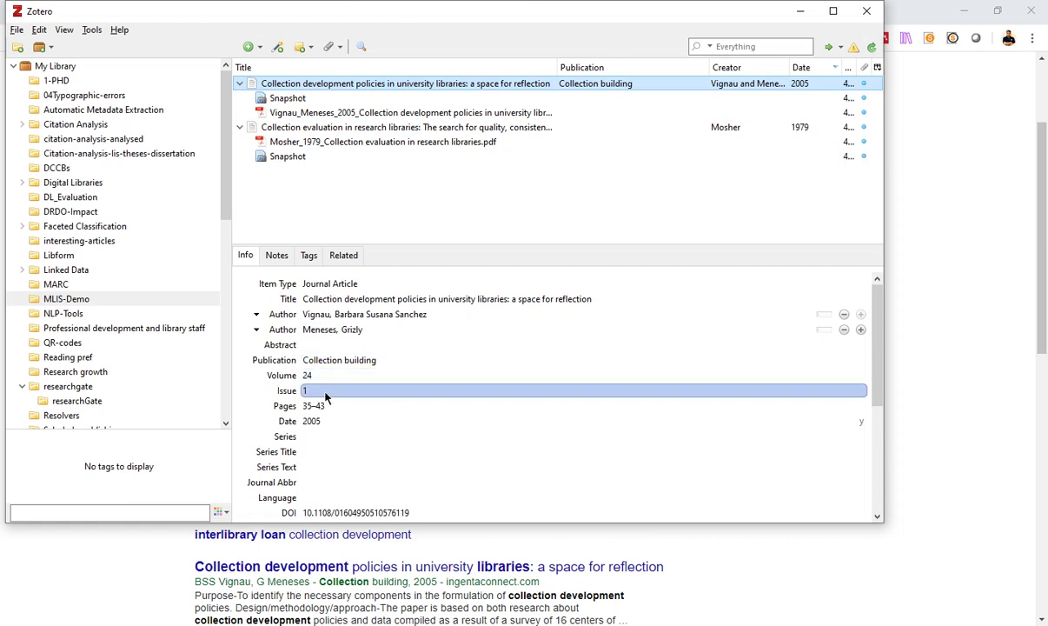
key("Tab")
key("Tab")
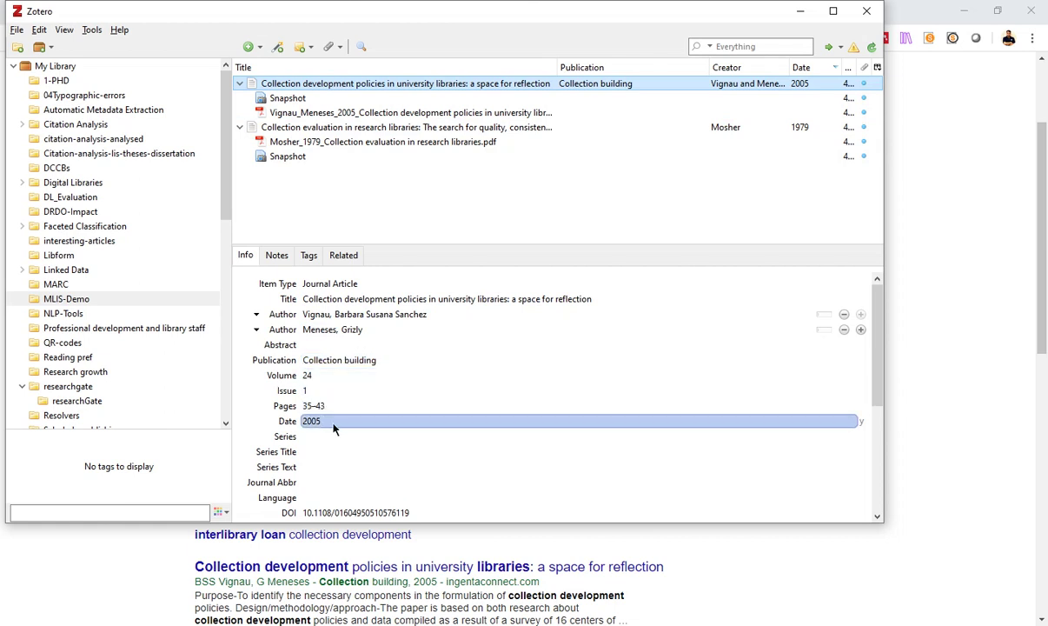
Examine the article's remaining metadata, including the DOI, short title, library catalog and extra fields.
key("Tab")
key("Tab")
key("Tab")
key("Tab")
key("Tab")
key("Tab")
key("Tab")
key("Escape")
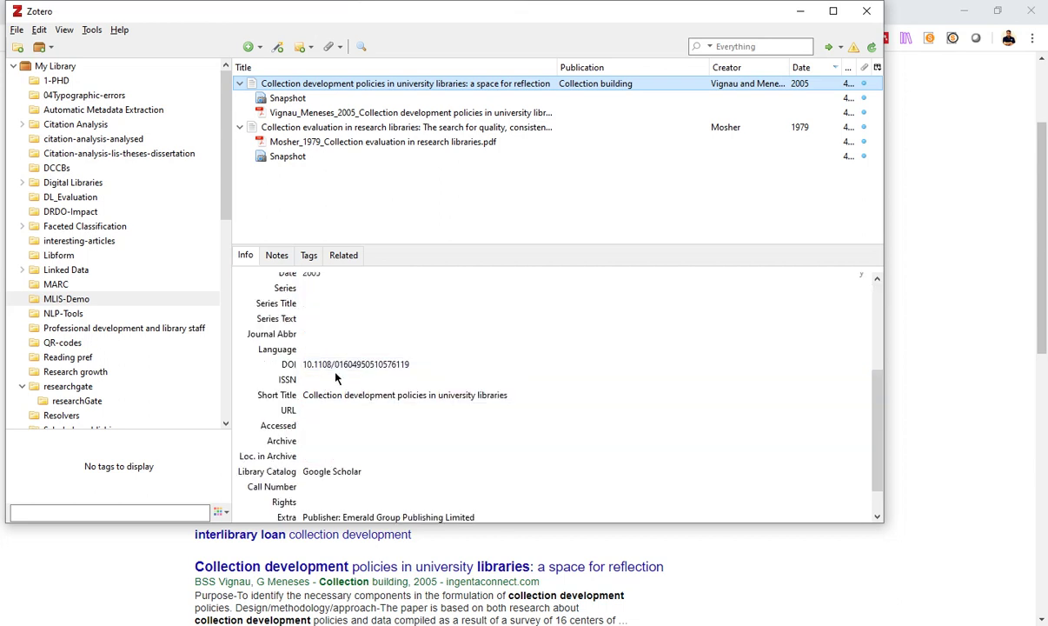
left_click(339, 369)
left_click(402, 397)
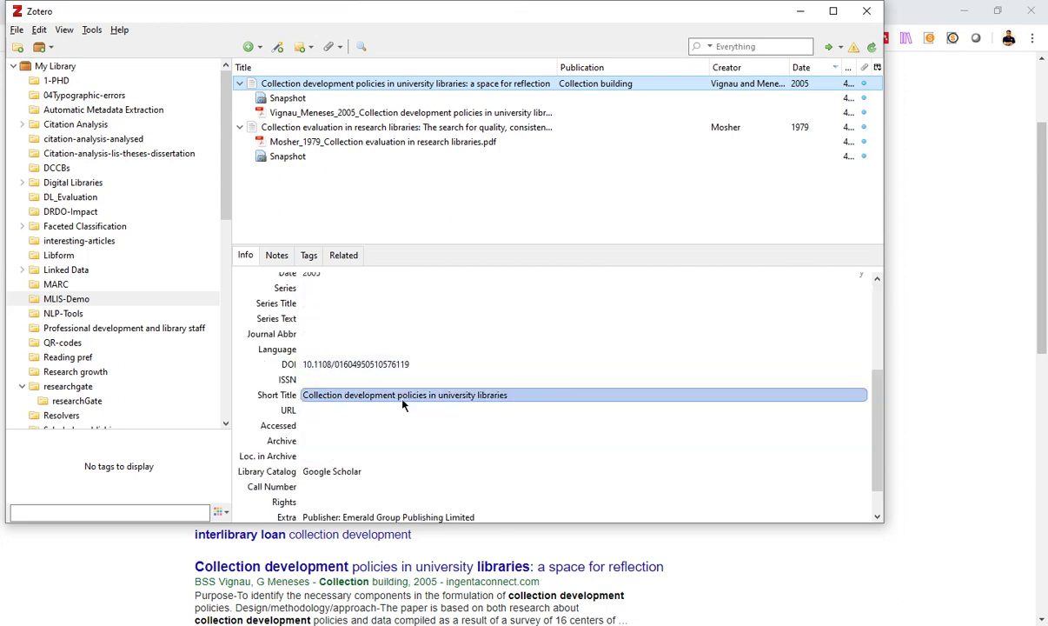
key("Escape")
left_click(352, 474)
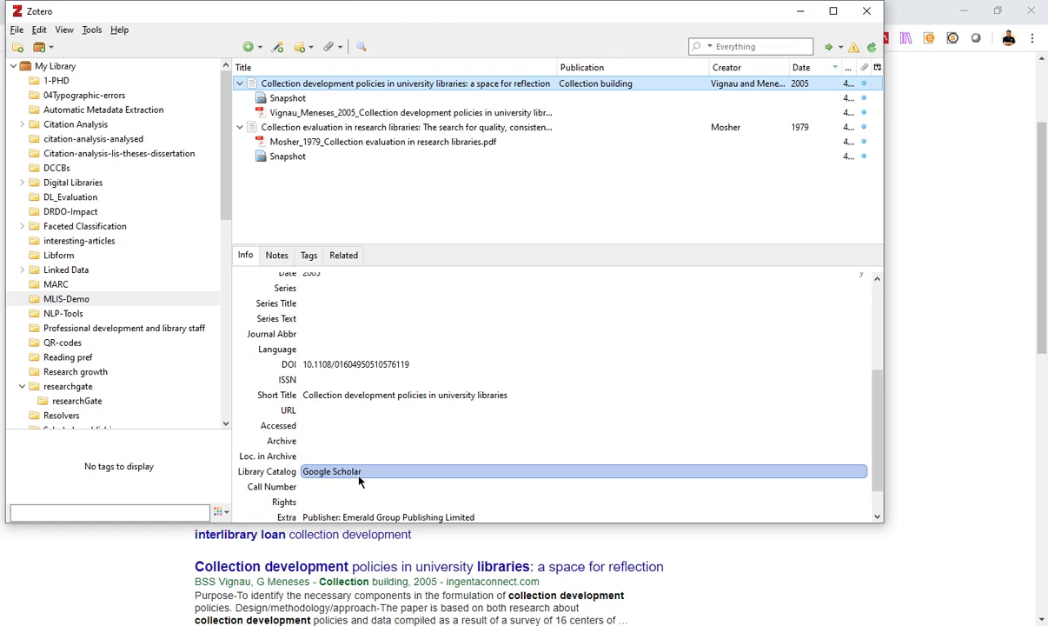
scroll(345, 448, "down", 1)
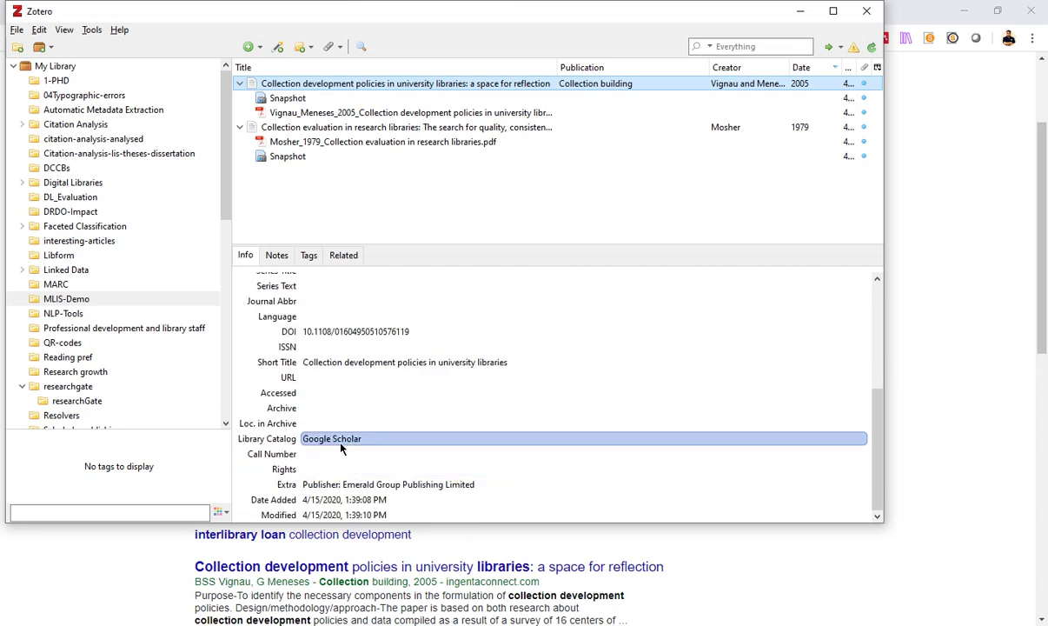
left_click(344, 456)
left_click(309, 490)
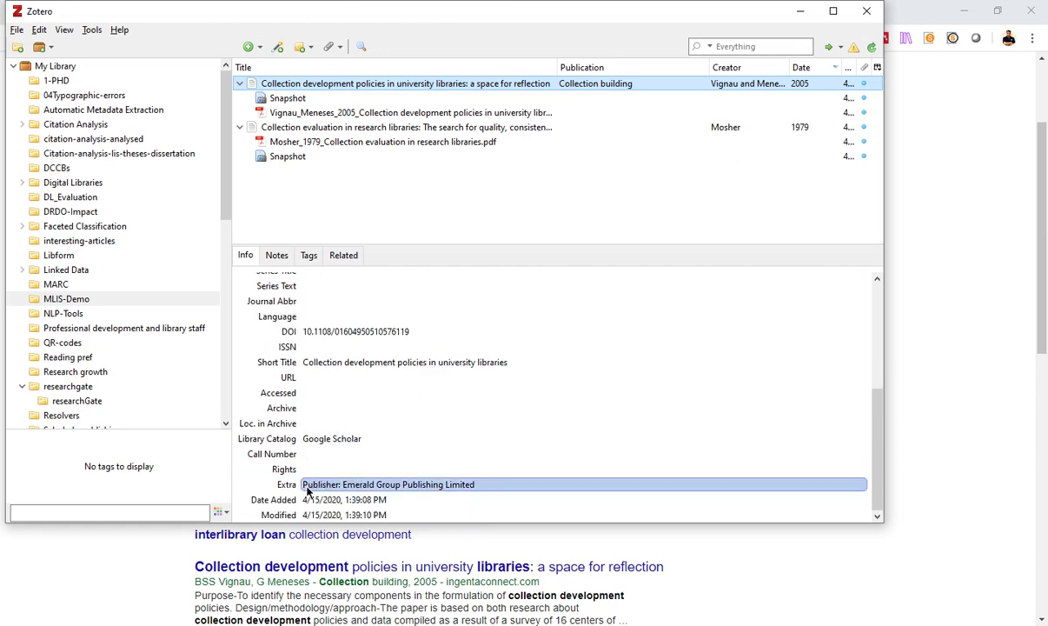
key("Escape")
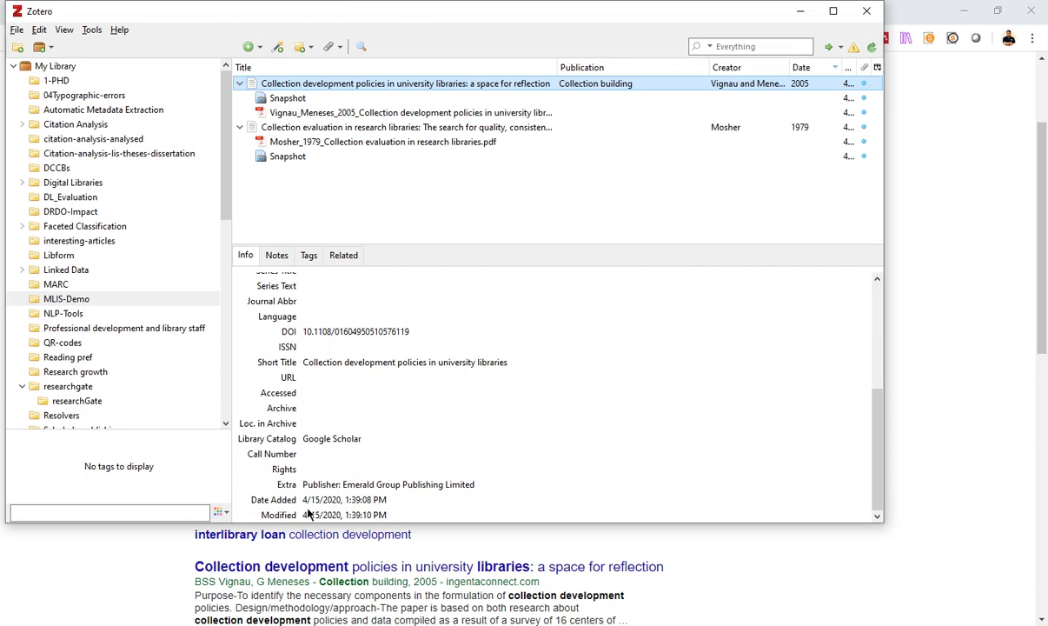
Recheck the article's main bibliographic fields and view its notes before returning to the item info.
scroll(393, 503, "up", 4)
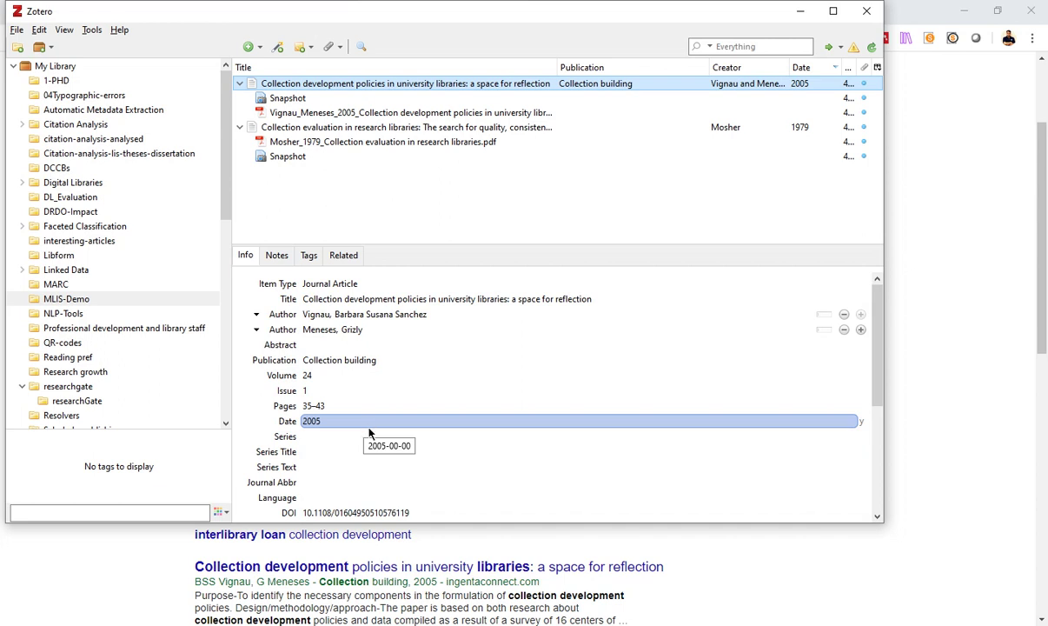
left_click(396, 314)
key("Escape")
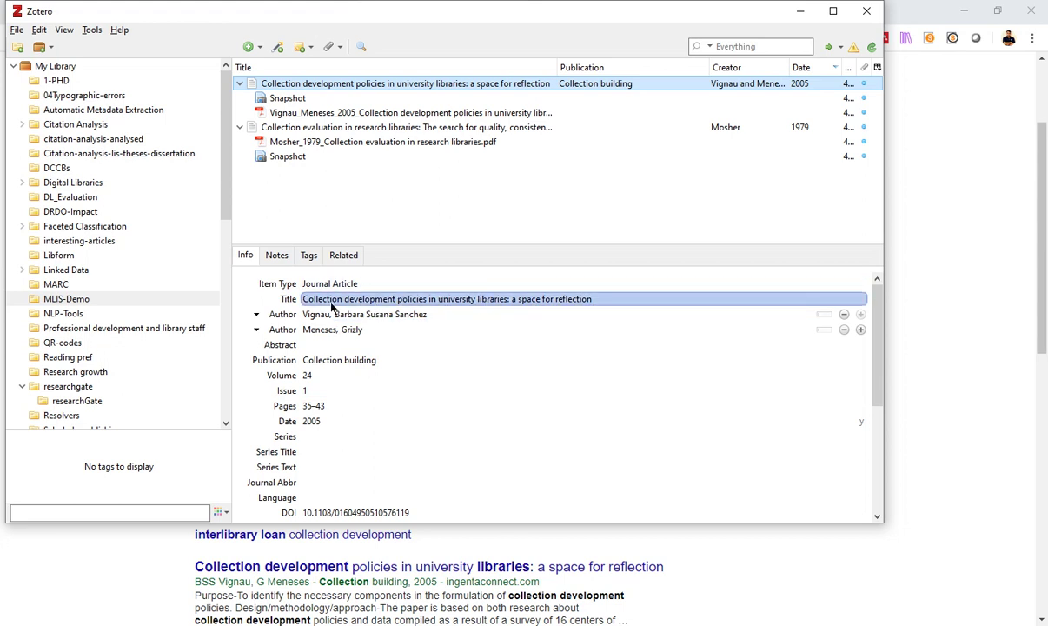
left_click(276, 255)
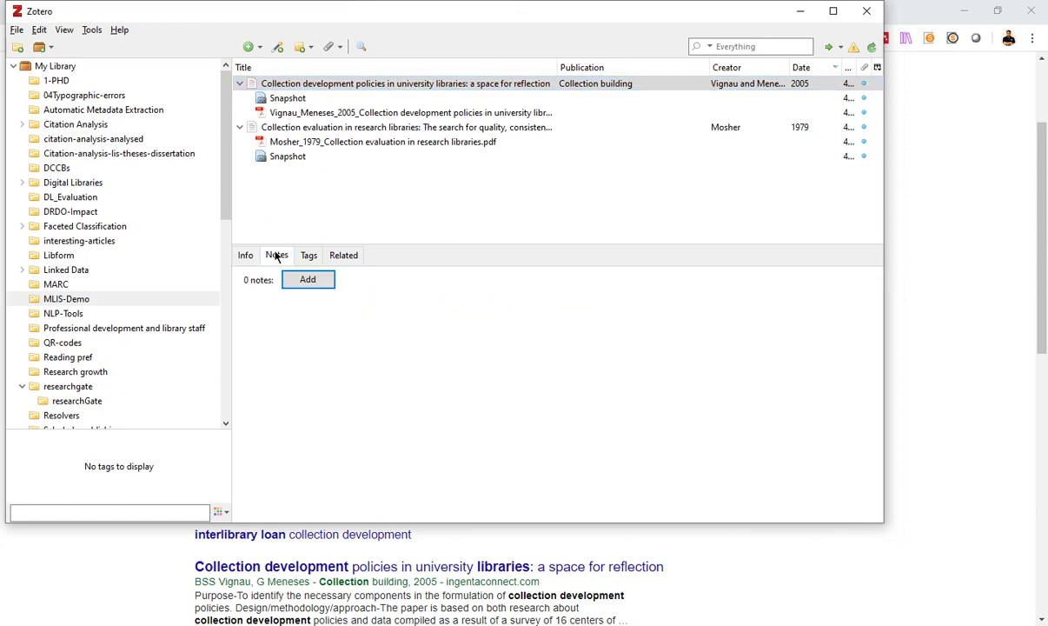
left_click(244, 255)
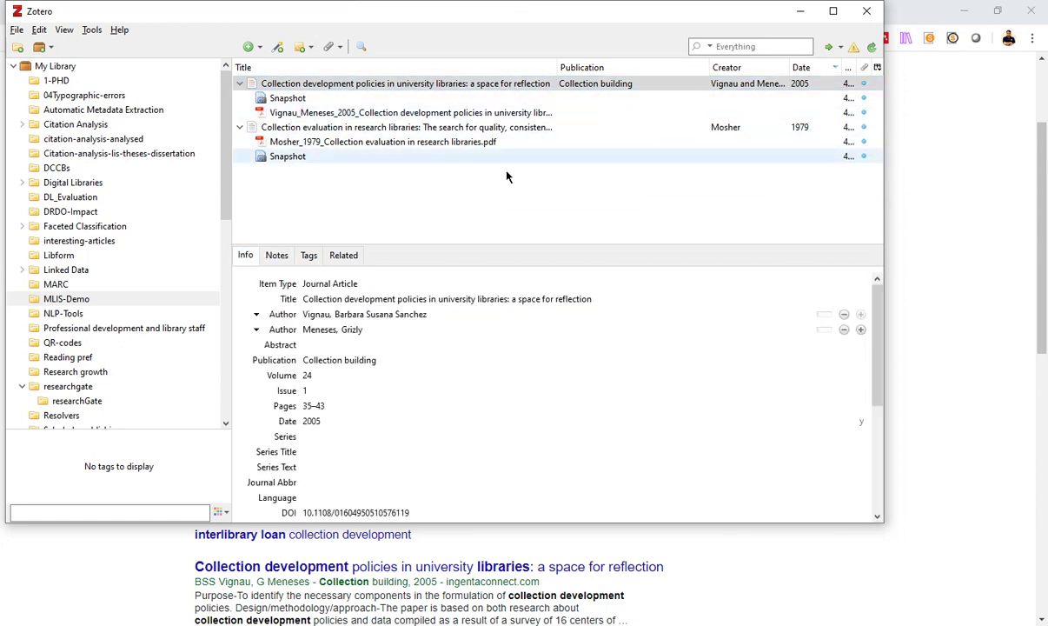
Limit the quick search to Title, Creator, Year and search the MLIS-Demo collection for "univers".
left_click(748, 86)
left_click(729, 45)
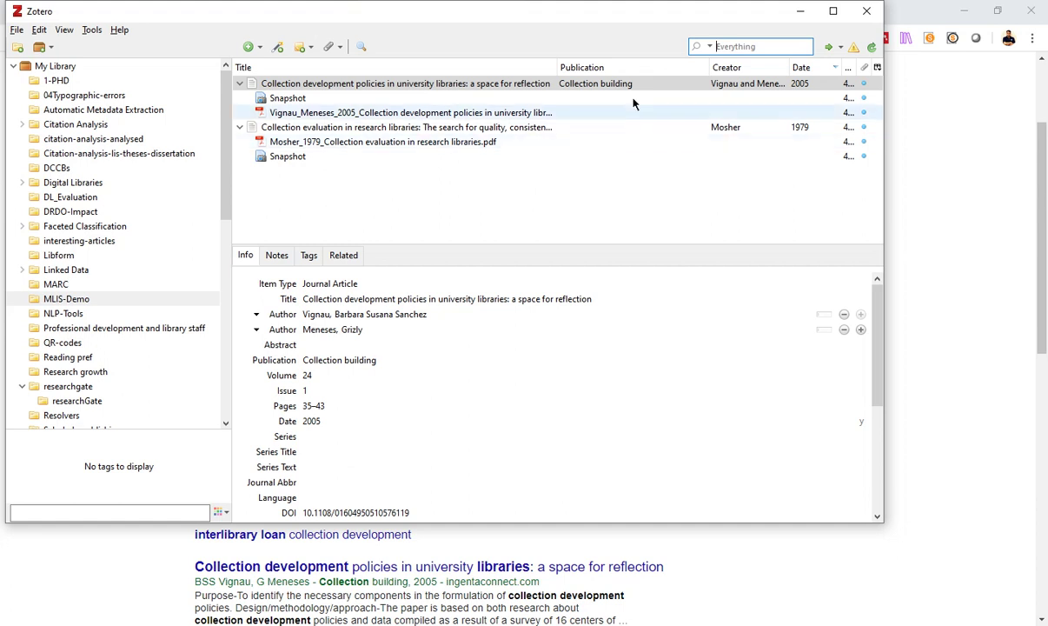
left_click(711, 48)
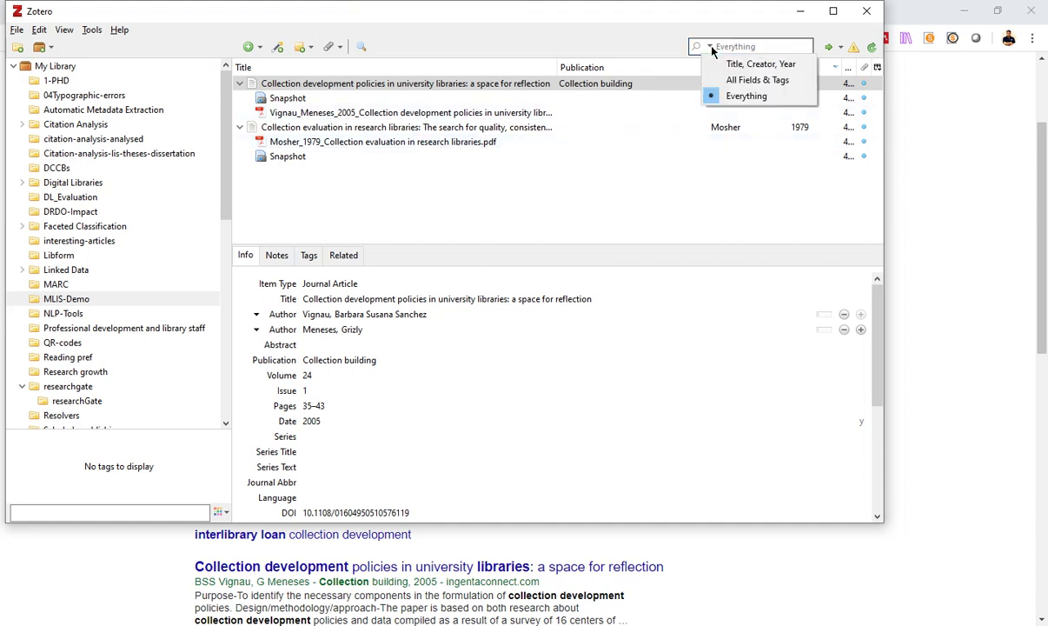
left_click(734, 98)
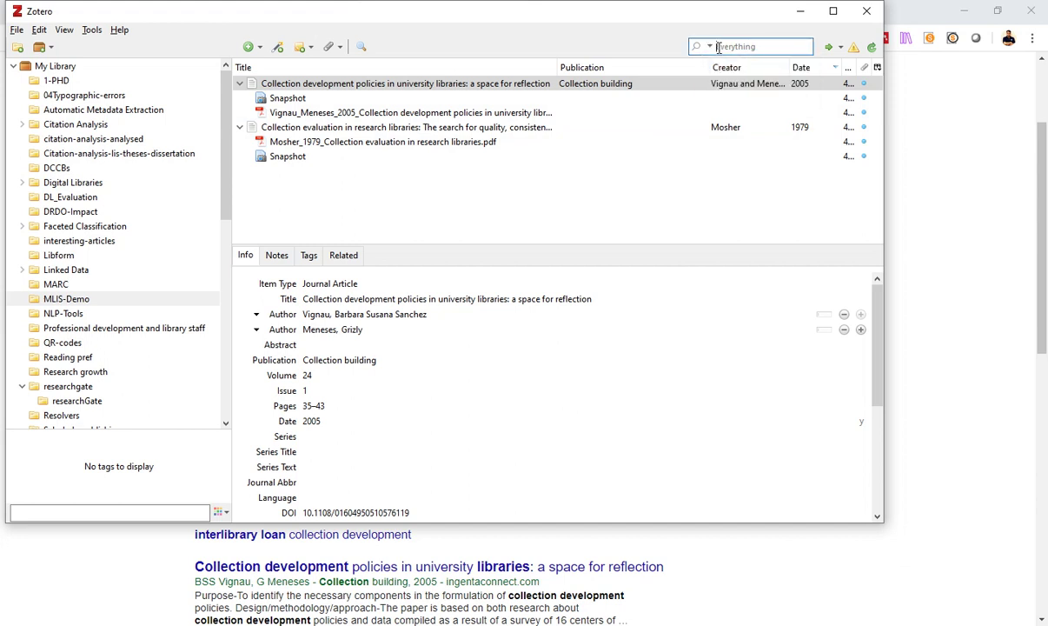
left_click(710, 49)
left_click(704, 63)
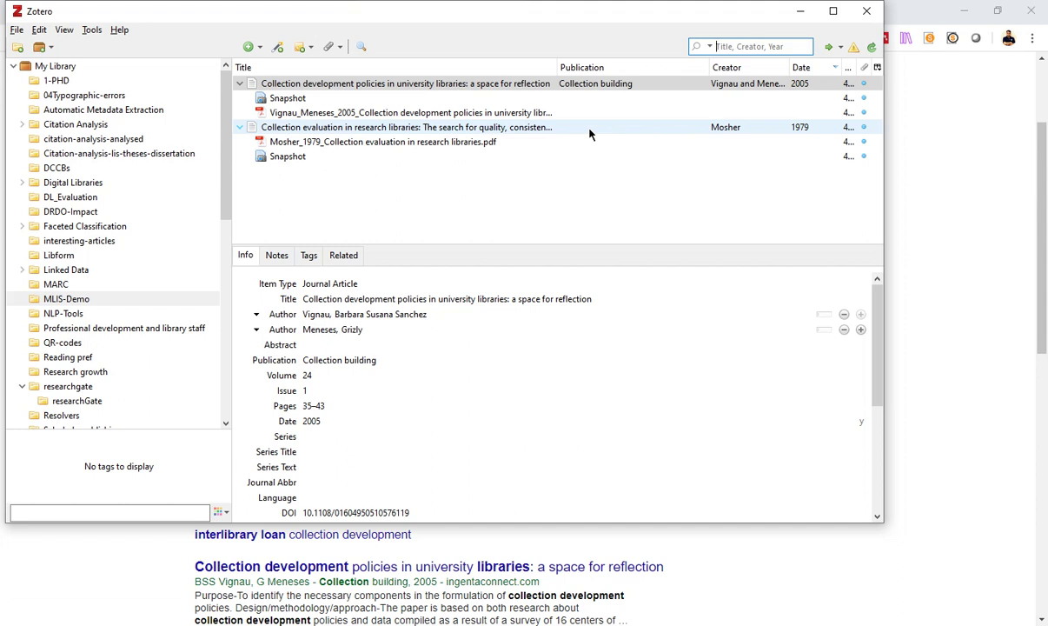
type("univers")
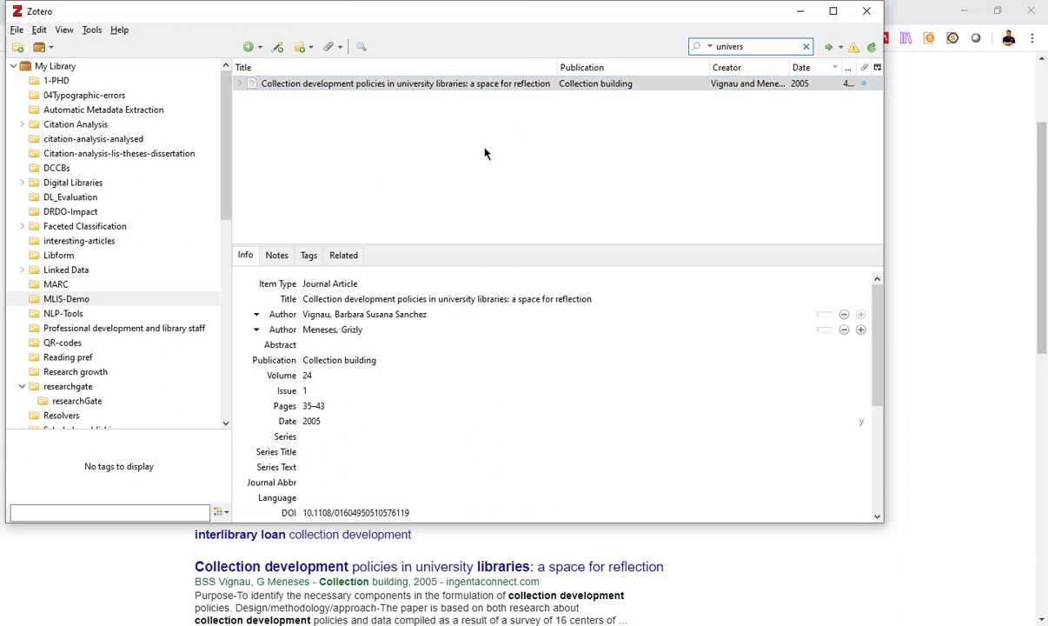
Clear the quick search text to list every item in the collection again.
double_click(740, 46)
key("BackSpace")
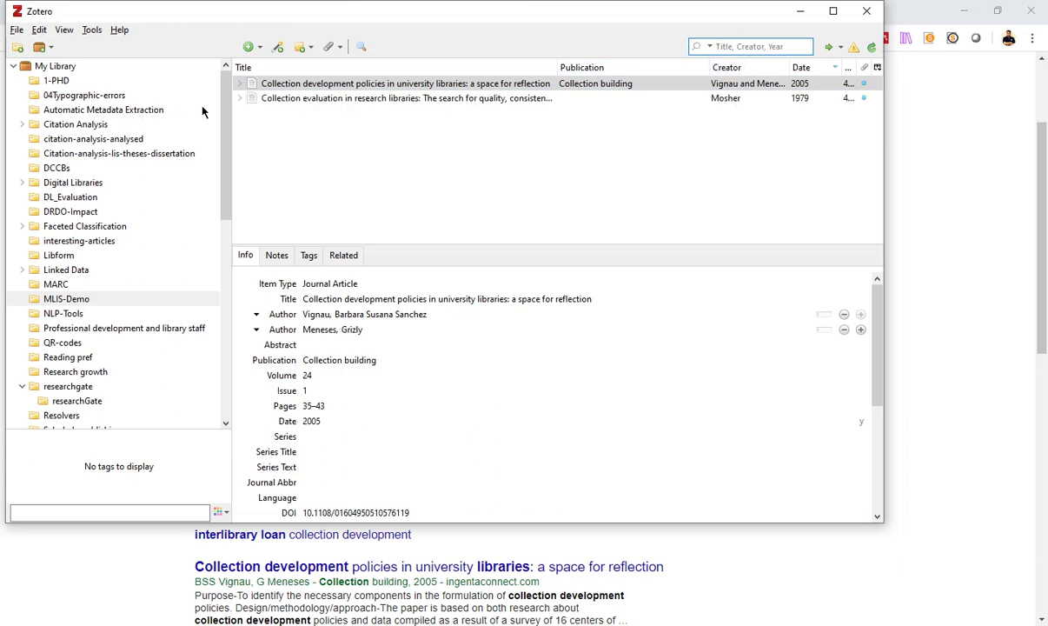
Expand the "Collection development policies in university libraries" article's attachments and show its tags.
left_click(245, 84)
left_click(239, 83)
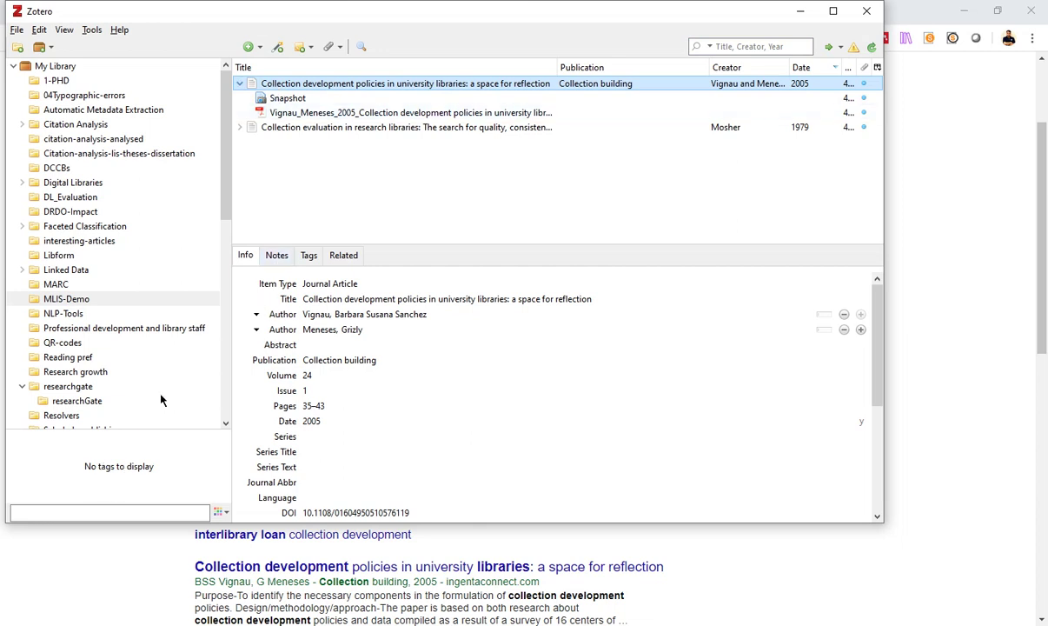
left_click(309, 254)
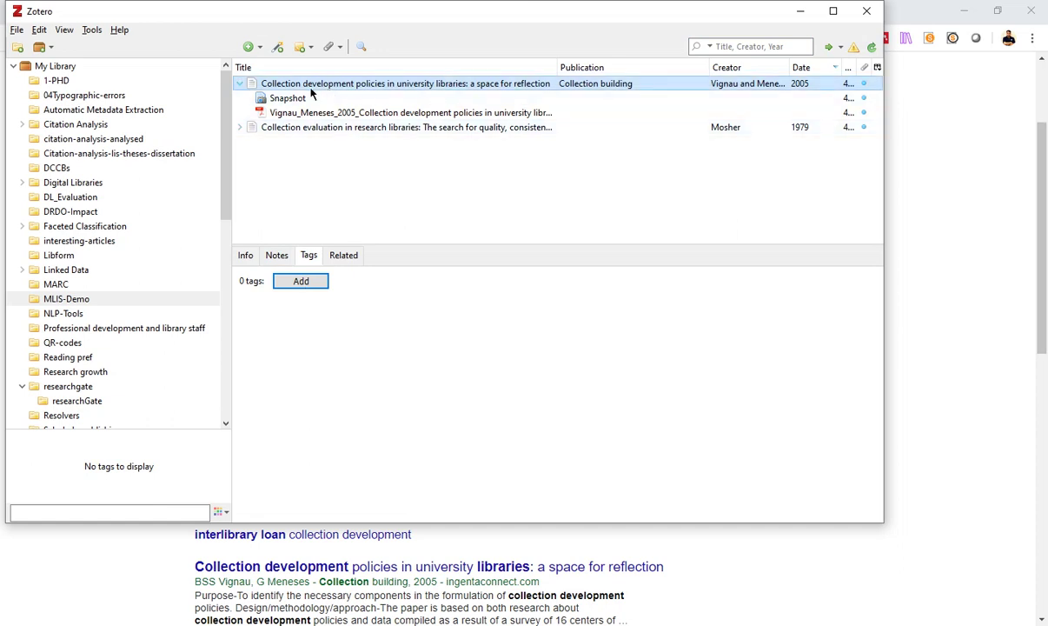
Add the tag "Discussion" to the "Collection development policies in university libraries" article.
left_click(302, 282)
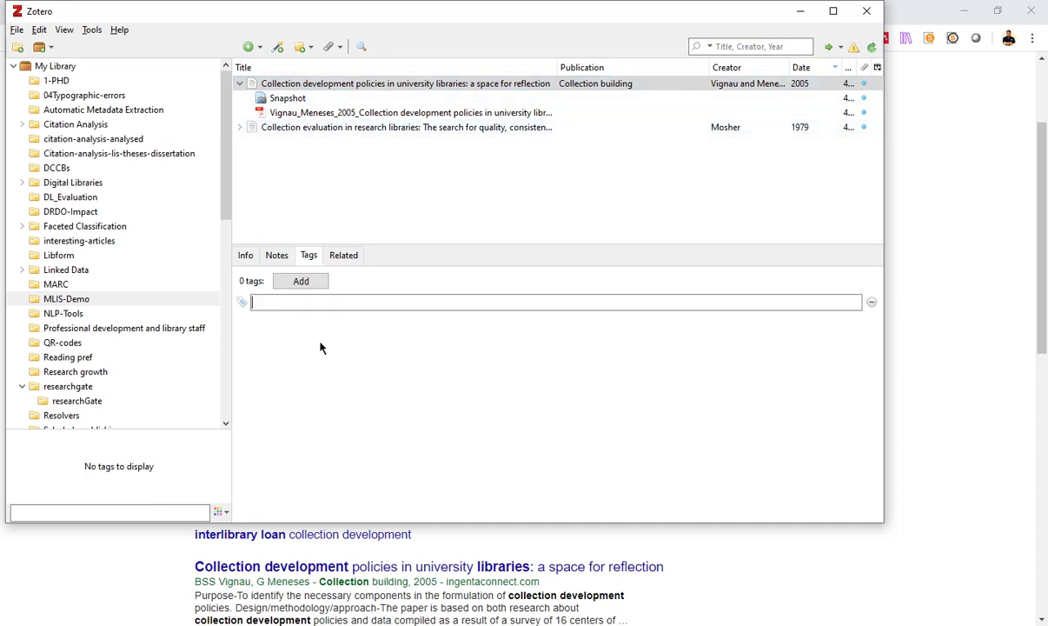
type("discuss")
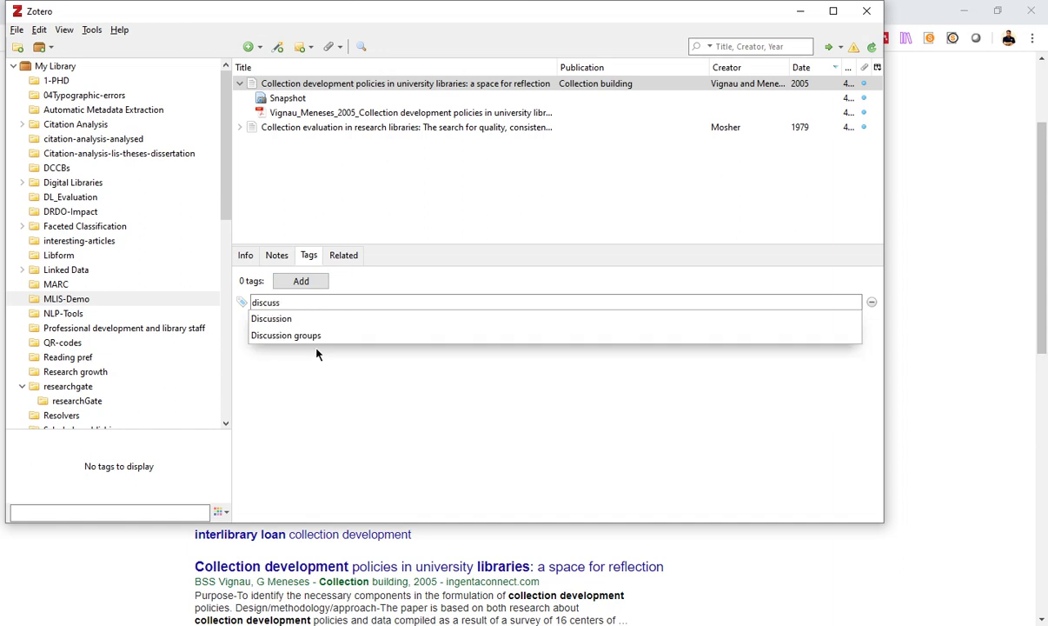
left_click(369, 319)
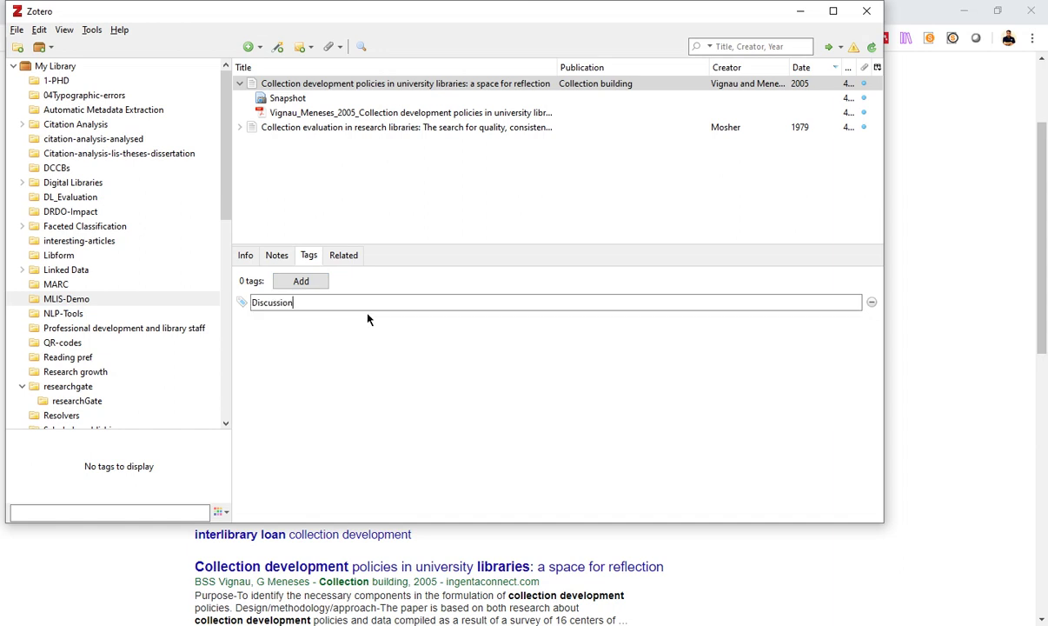
left_click(312, 285)
Add a second tag, "Introduction", to the same article.
left_click(297, 281)
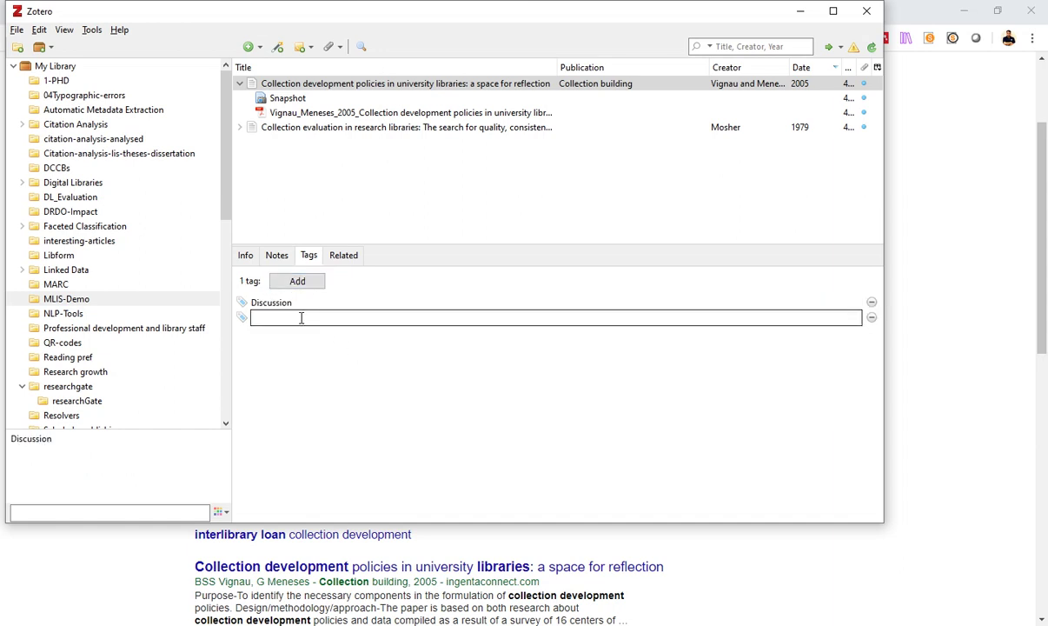
type("in")
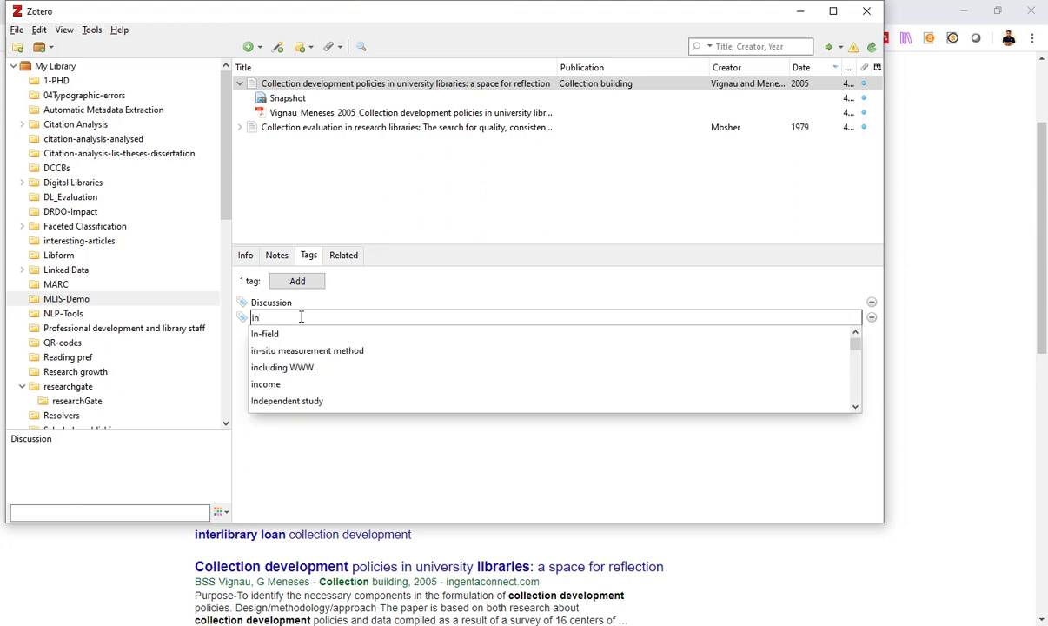
type("troud")
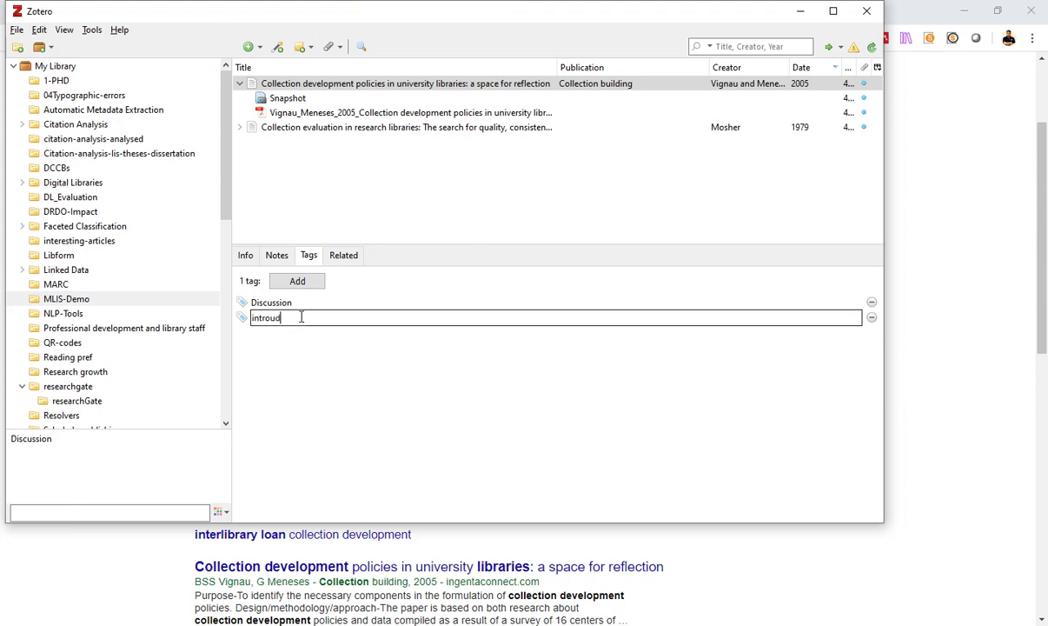
key("BackSpace")
key("BackSpace")
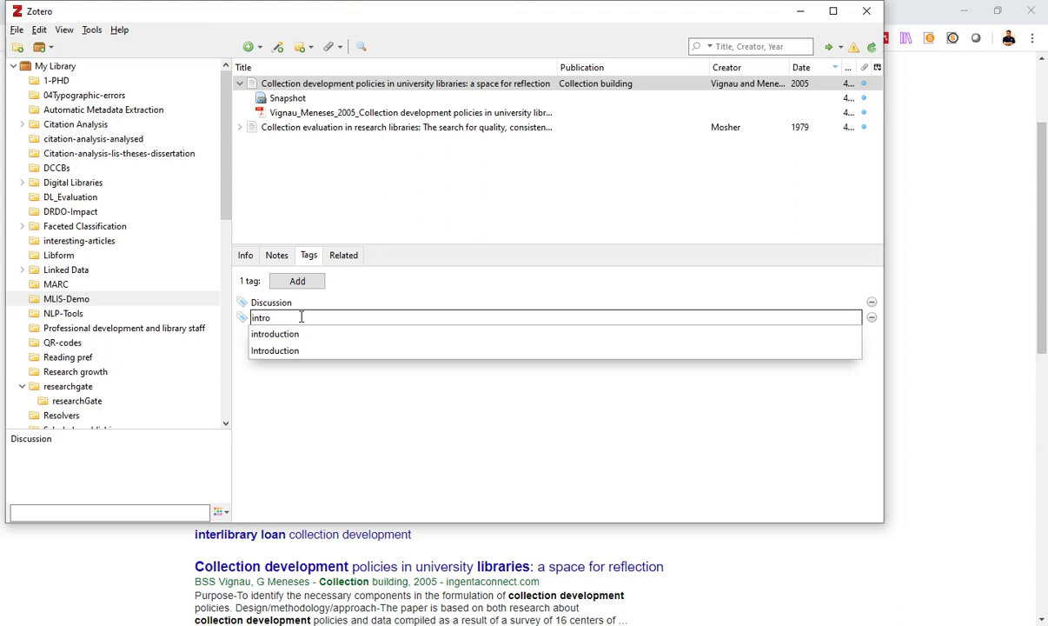
left_click(292, 351)
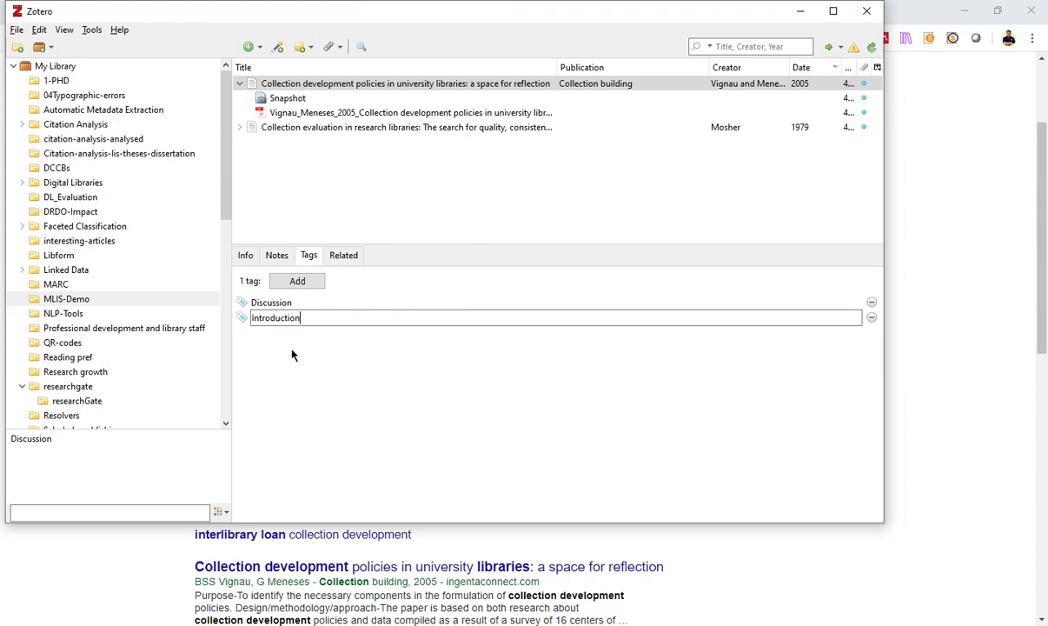
left_click(346, 352)
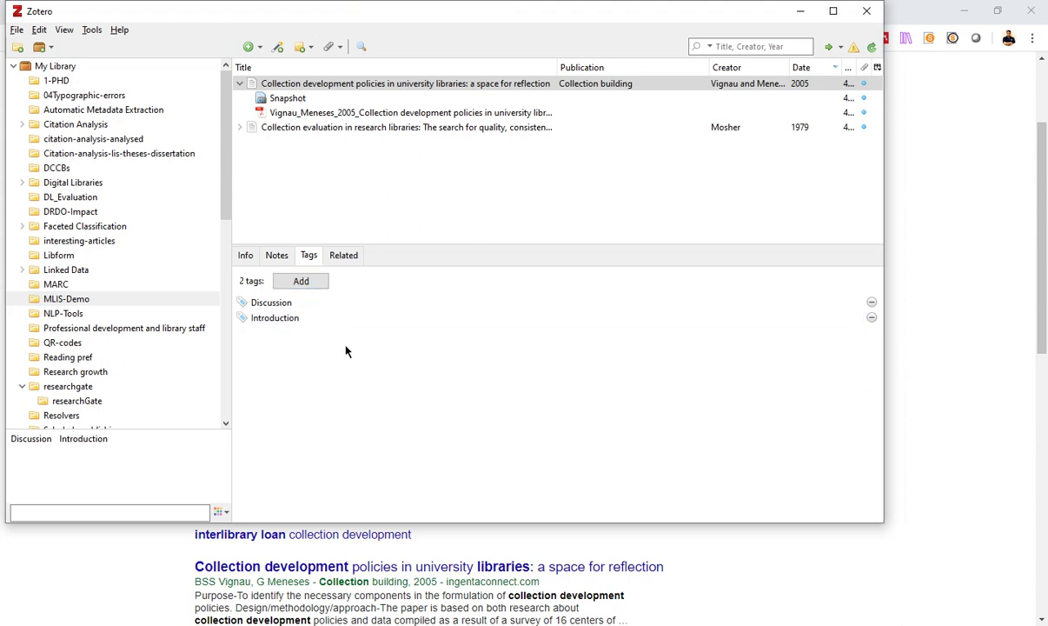
Look through the article's notes and related items, and return to its tags.
left_click(277, 256)
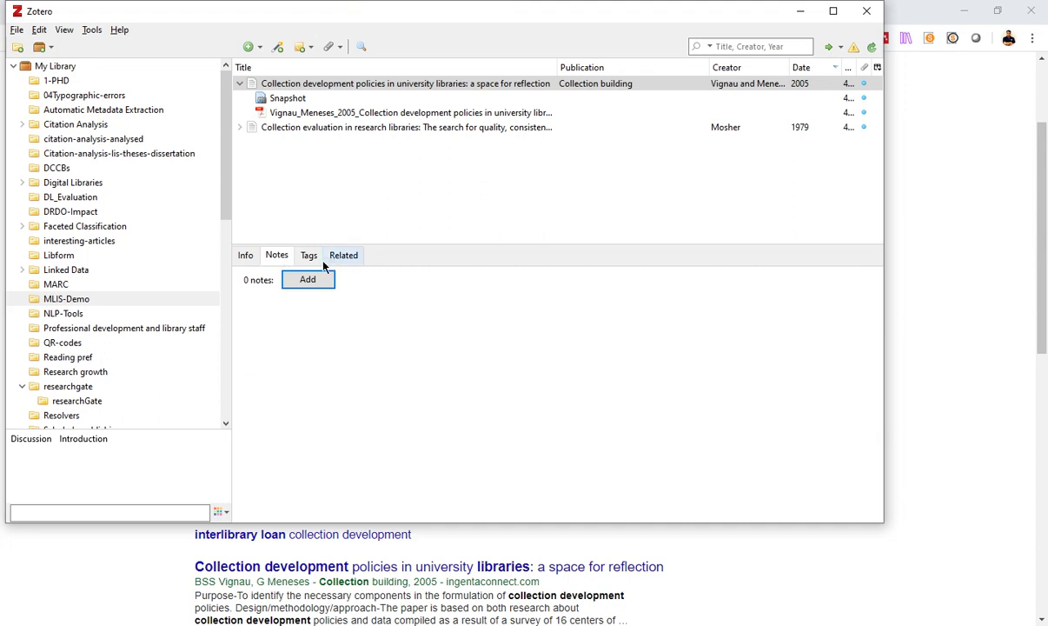
left_click(311, 255)
left_click(352, 257)
left_click(330, 285)
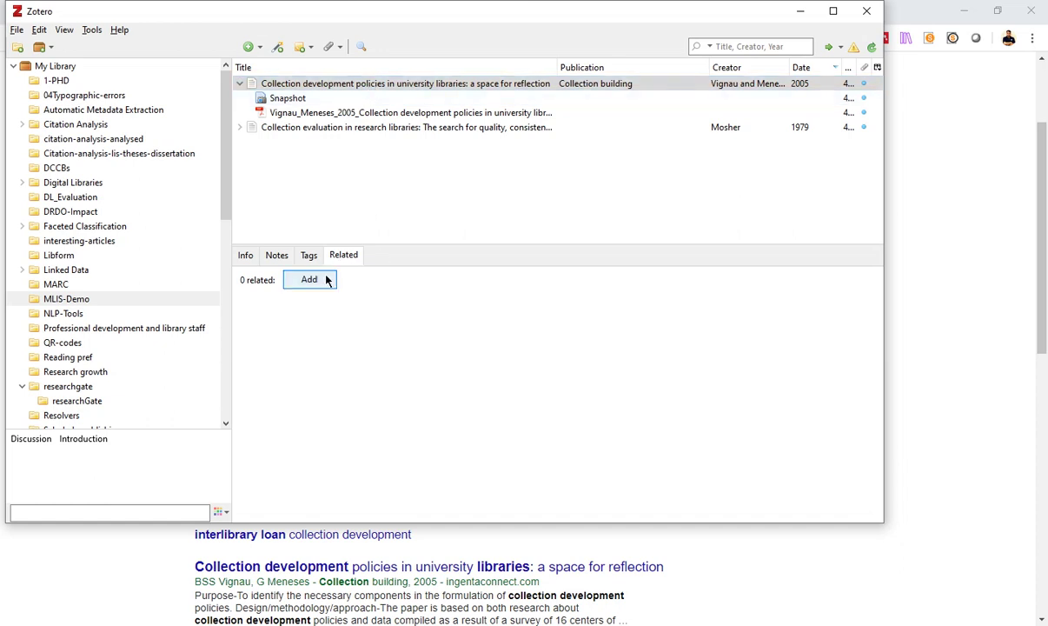
left_click(306, 86)
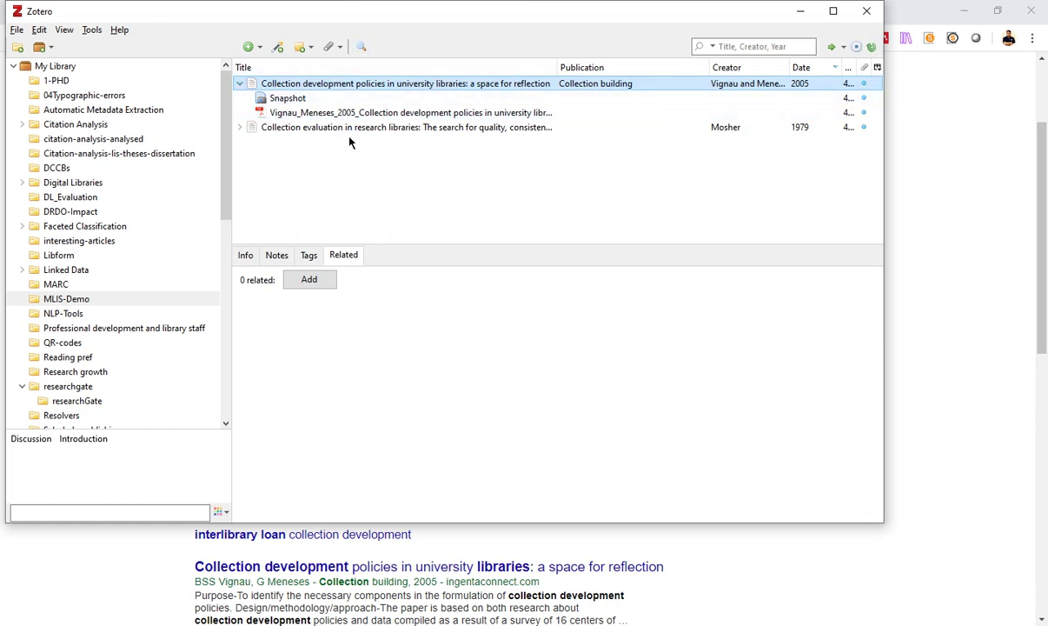
left_click(308, 256)
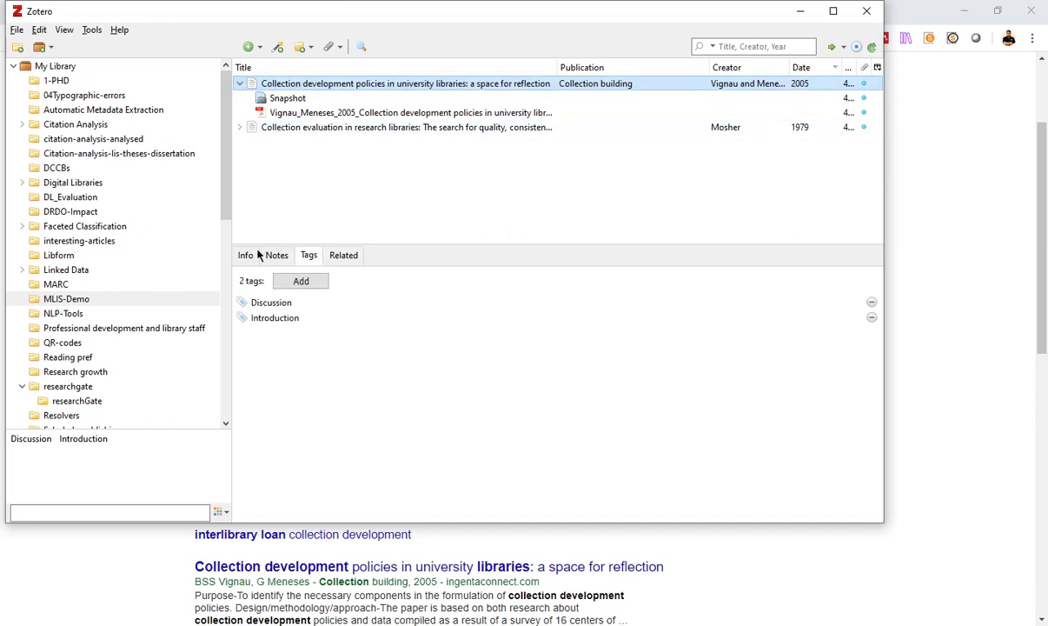
Filter the MLIS-Demo collection by the Introduction tag and expand the listed article's attachments.
left_click(59, 444)
left_click(56, 448)
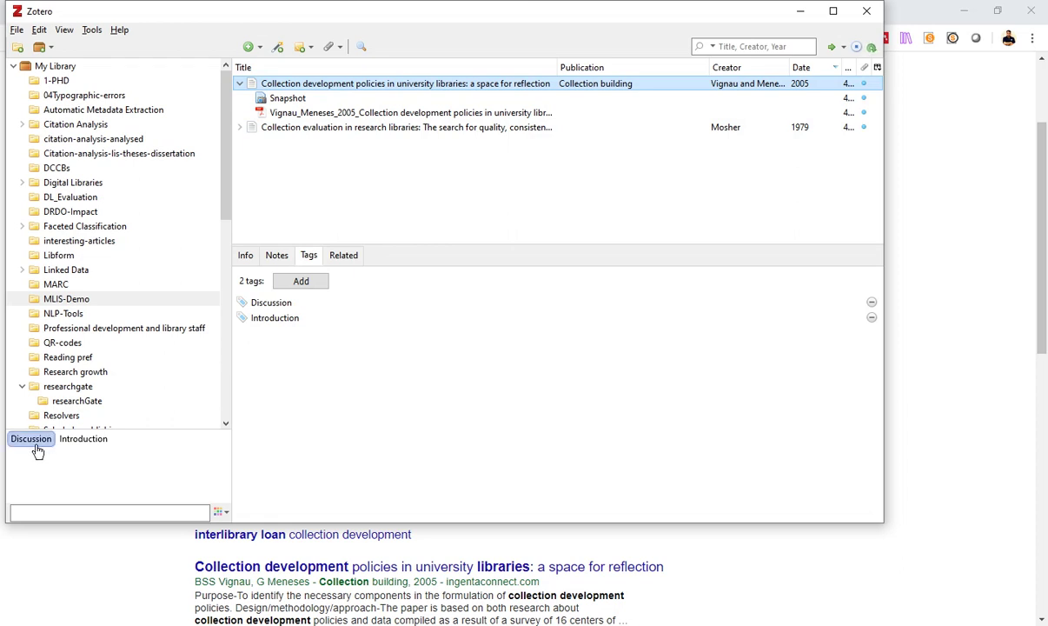
left_click(38, 449)
left_click(72, 447)
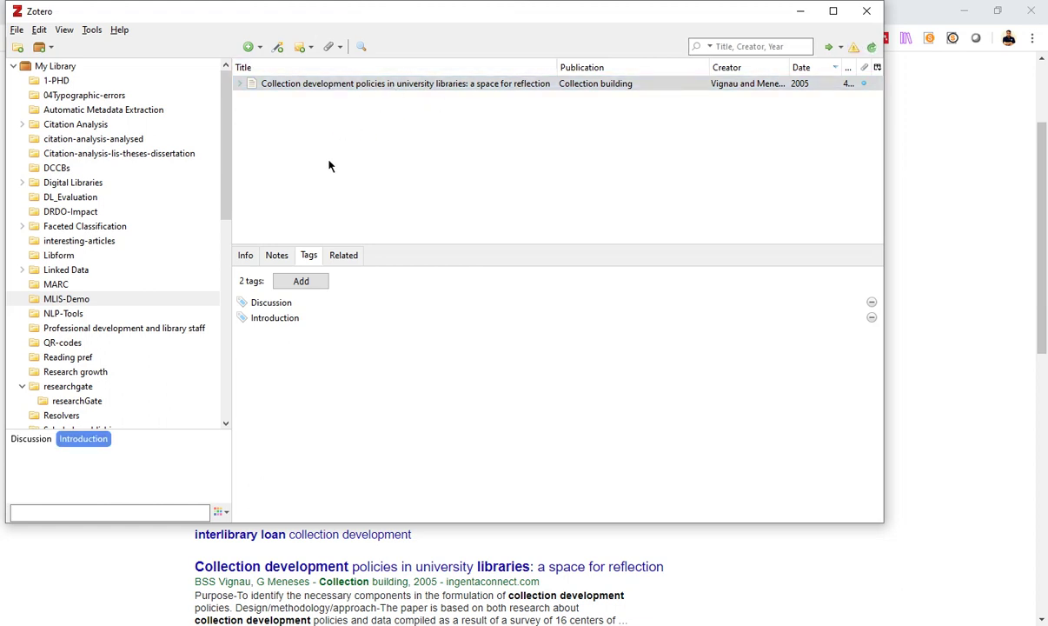
left_click(321, 87)
left_click(235, 88)
left_click(239, 84)
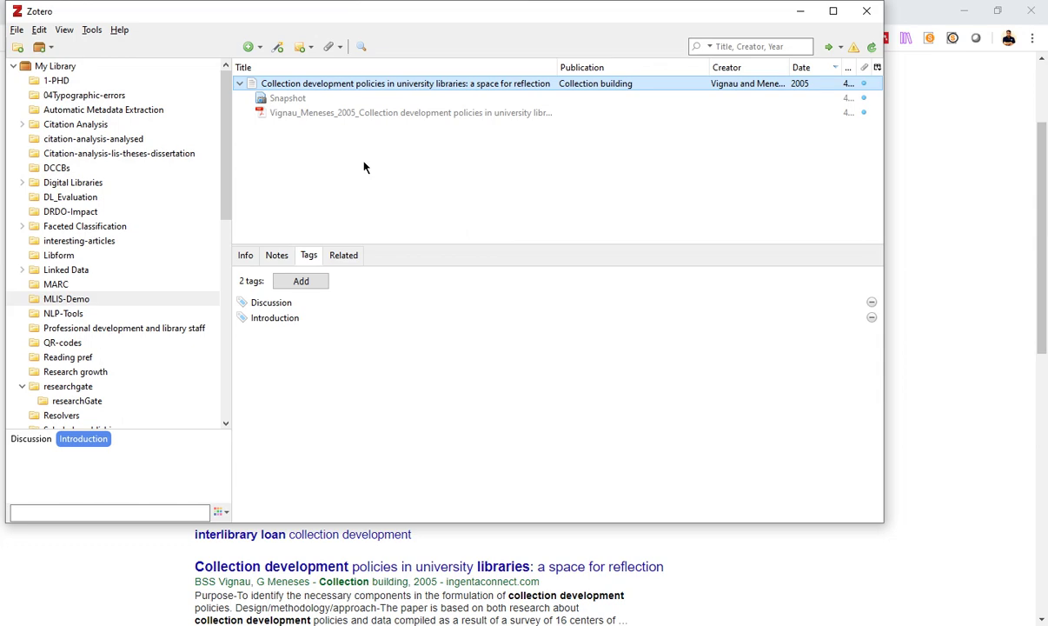
Switch to EBSCOhost in the browser and search for "information retrieval systems".
left_click(931, 221)
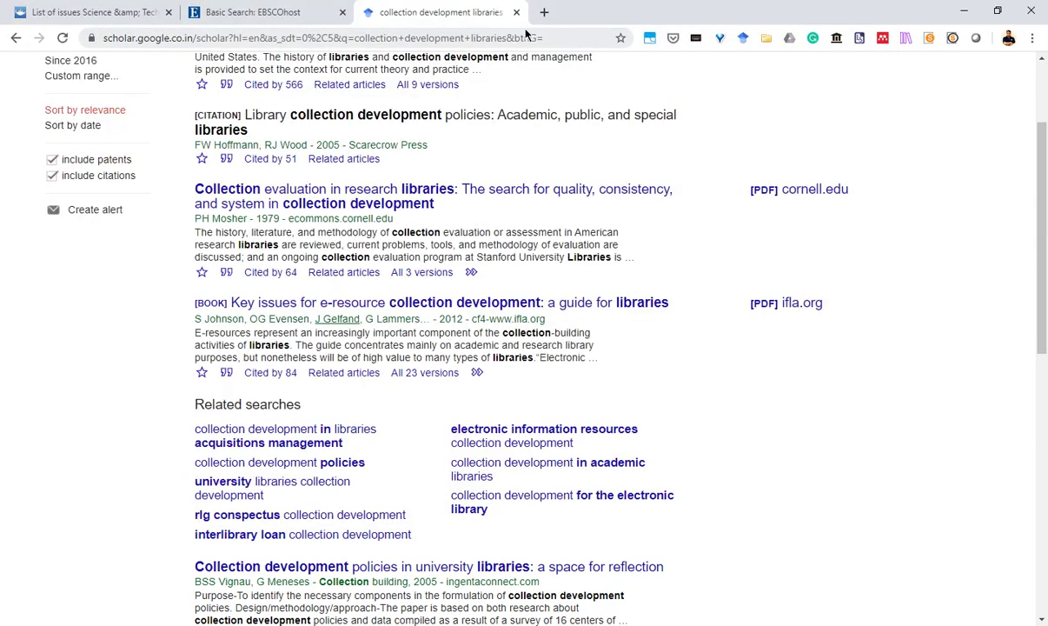
left_click(221, 17)
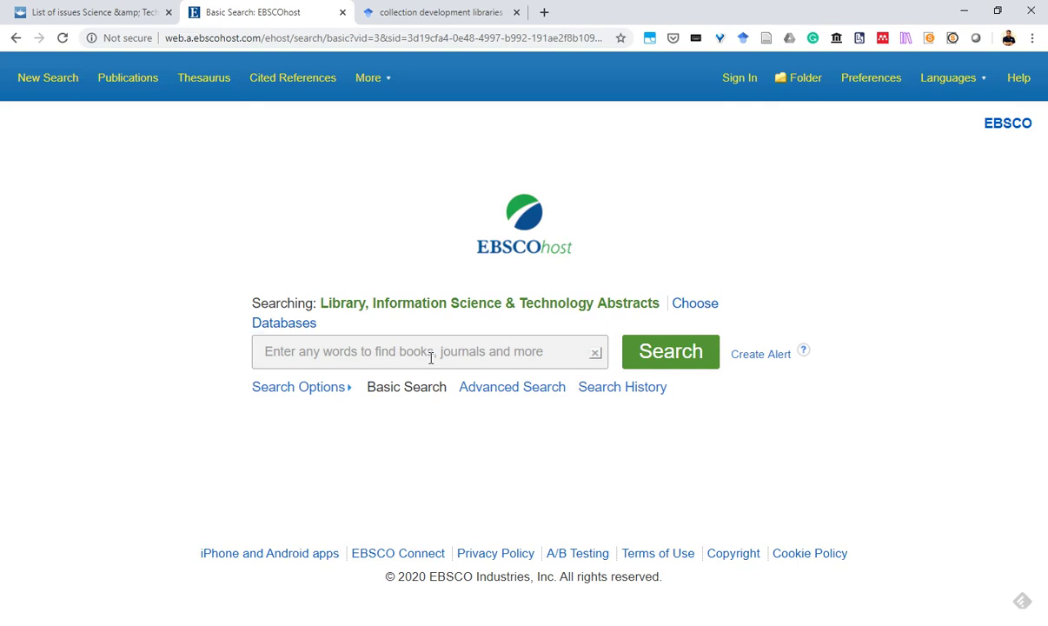
left_click(431, 358)
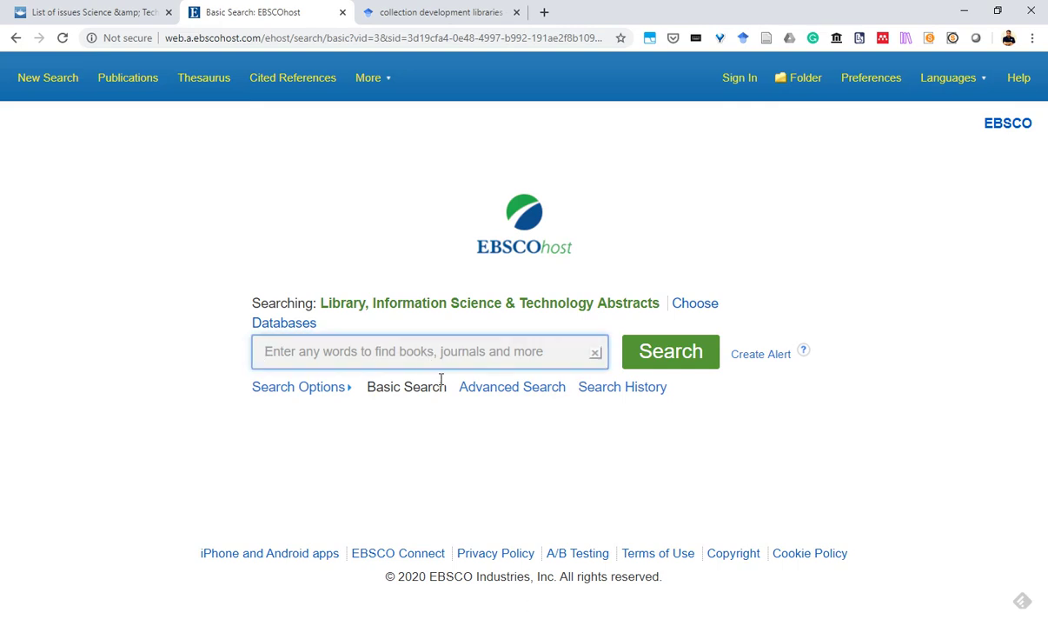
type("inf")
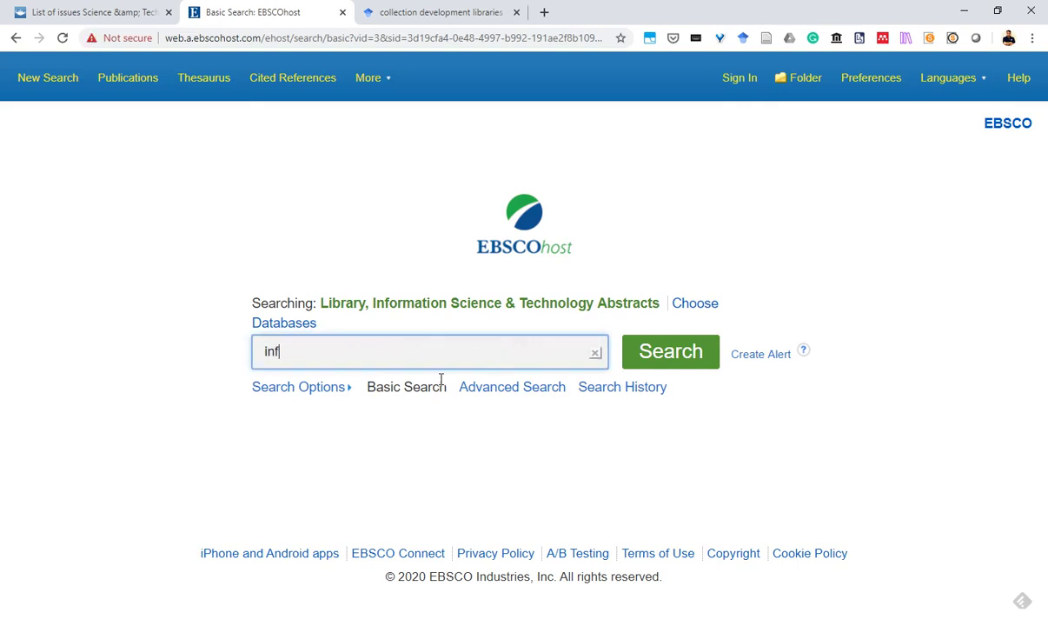
type("ormati")
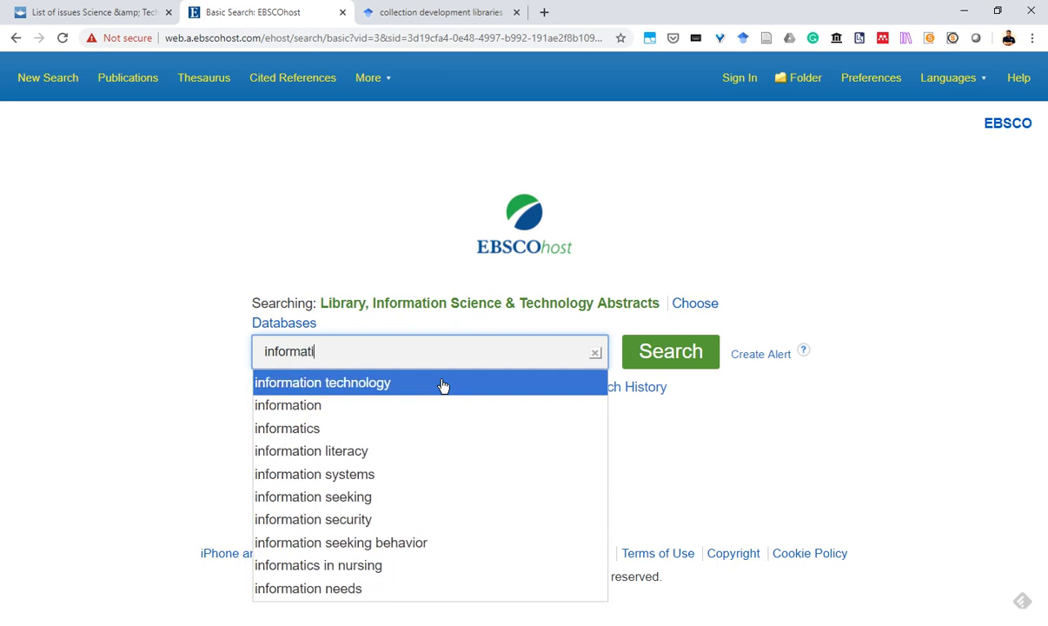
type("on retr")
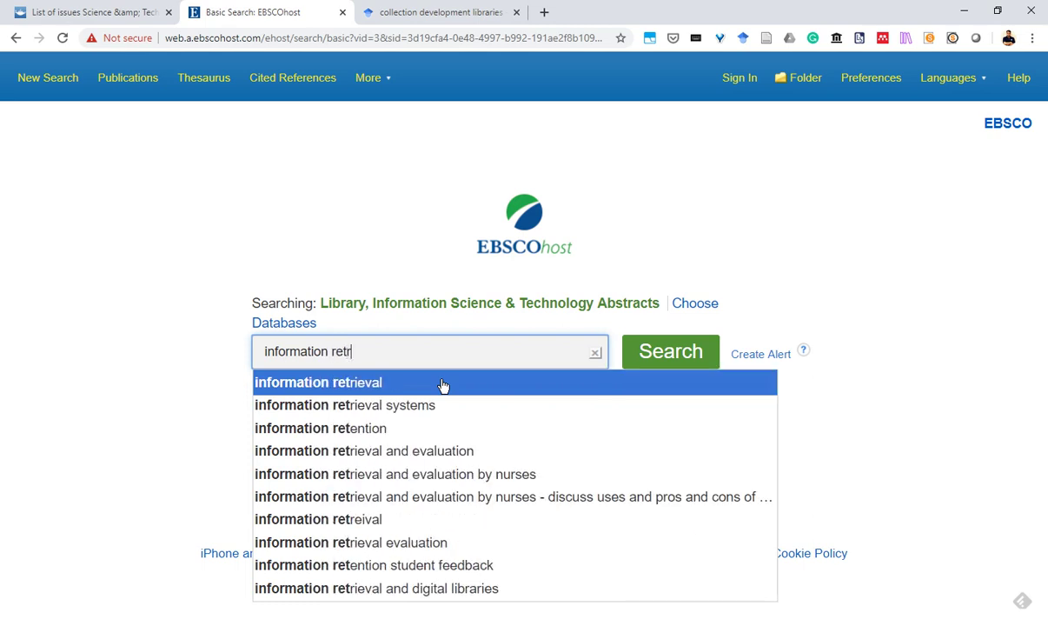
type("ie")
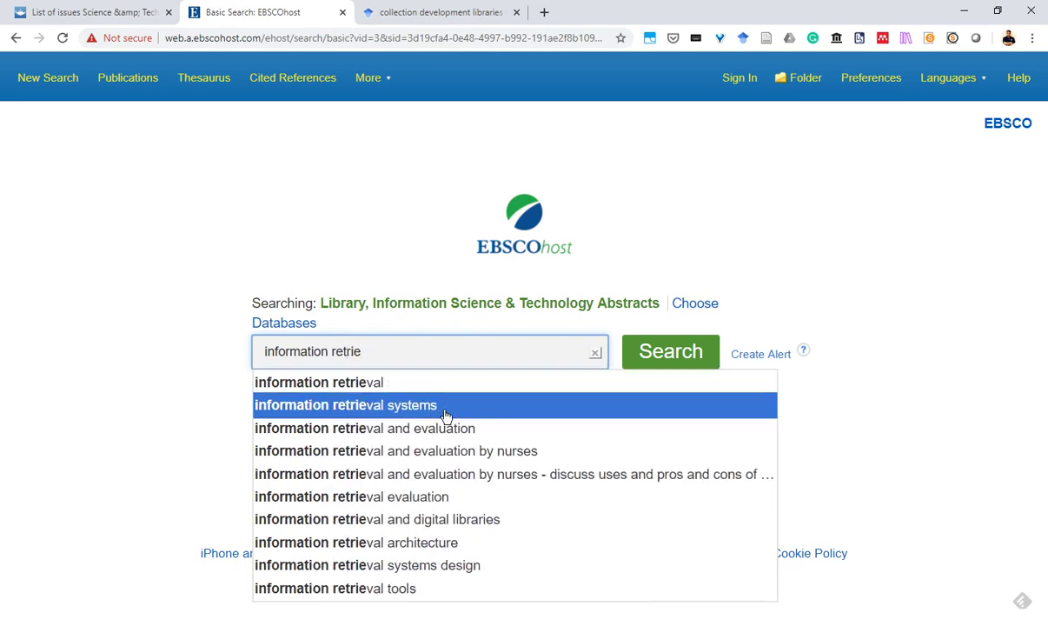
left_click(444, 415)
left_click(691, 361)
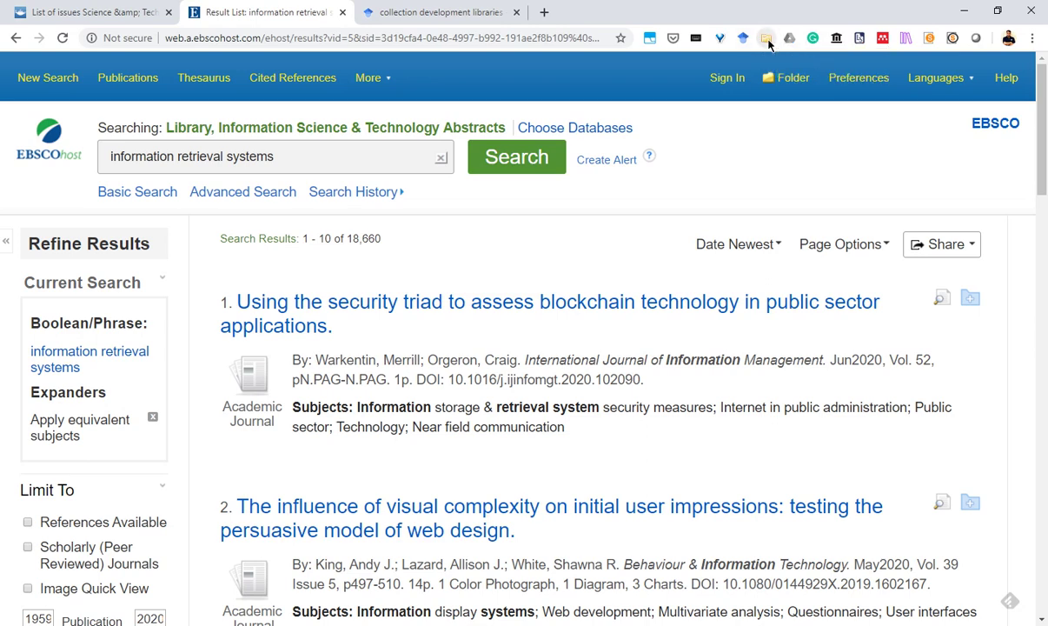
left_click(766, 39)
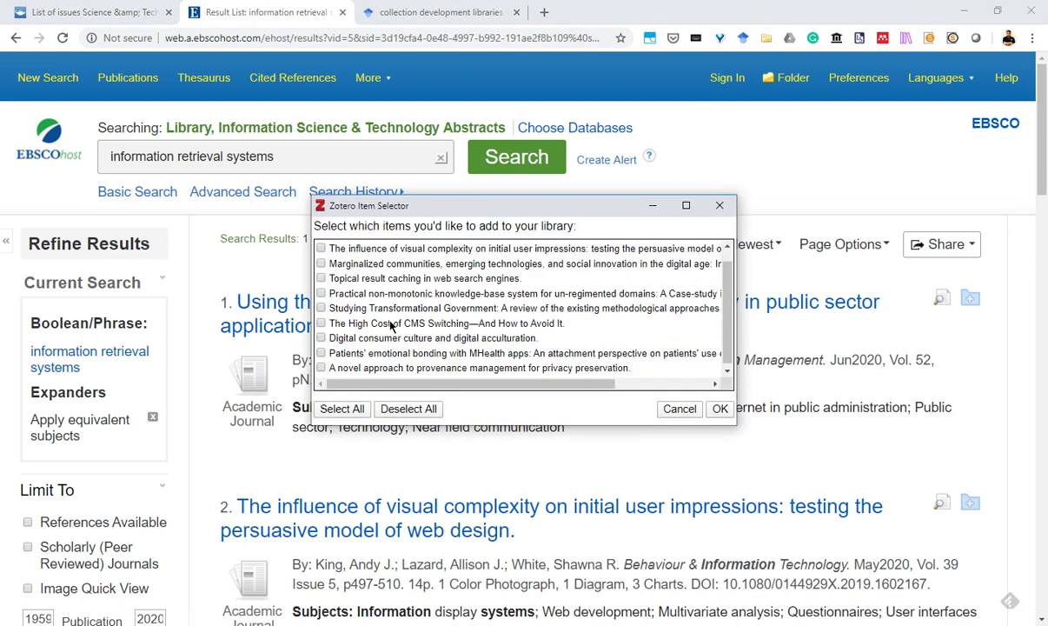
scroll(390, 326, "up", 1)
left_click(680, 408)
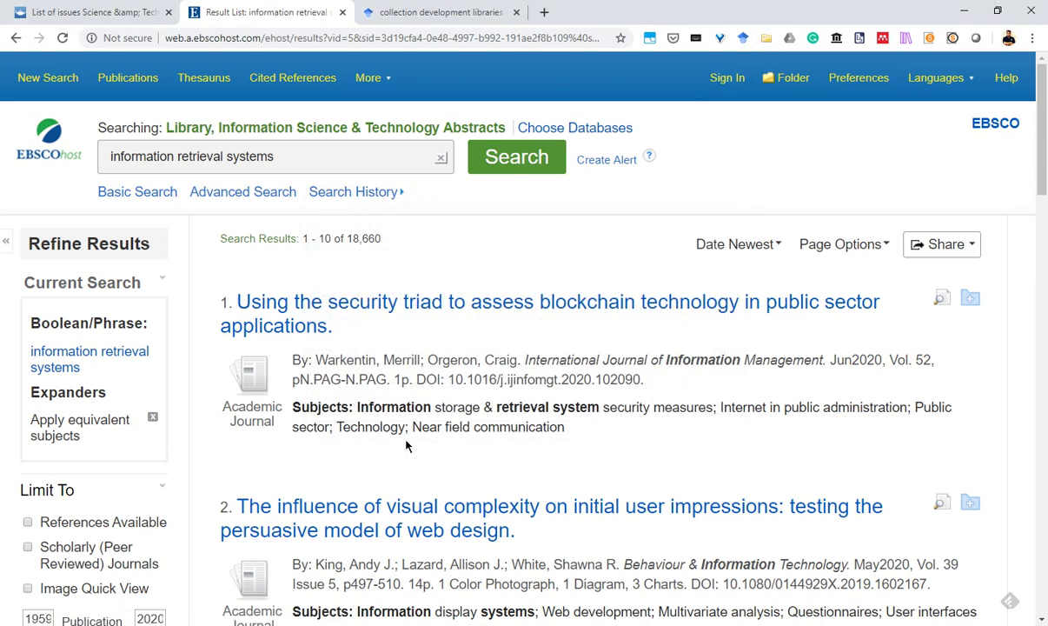
Add the first two search results to the EBSCOhost folder and view the folder's contents.
left_click(971, 301)
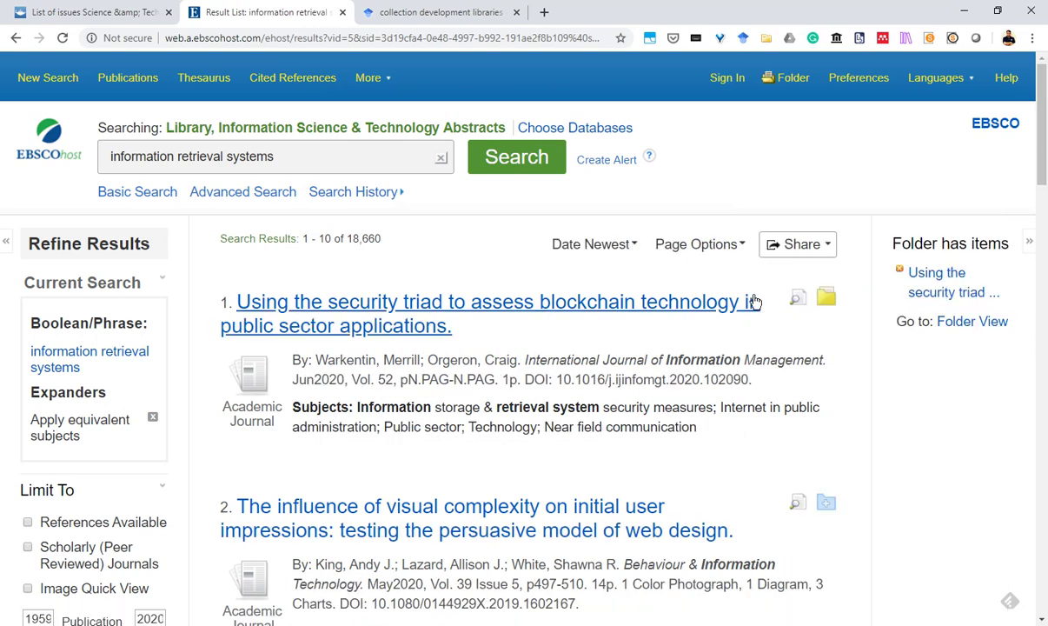
left_click(825, 502)
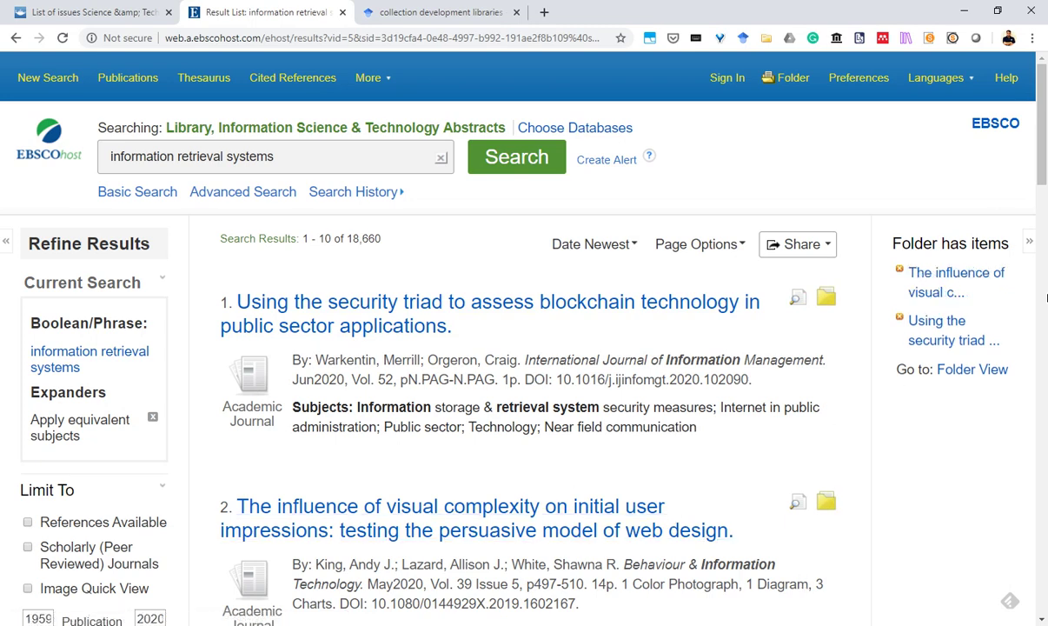
left_click(1029, 241)
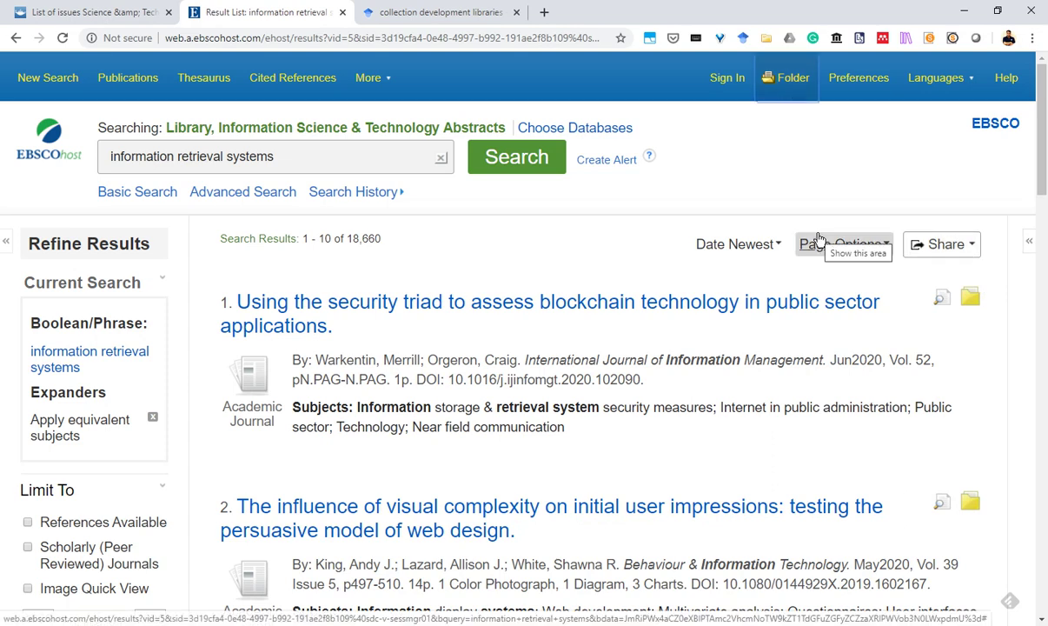
left_click(785, 80)
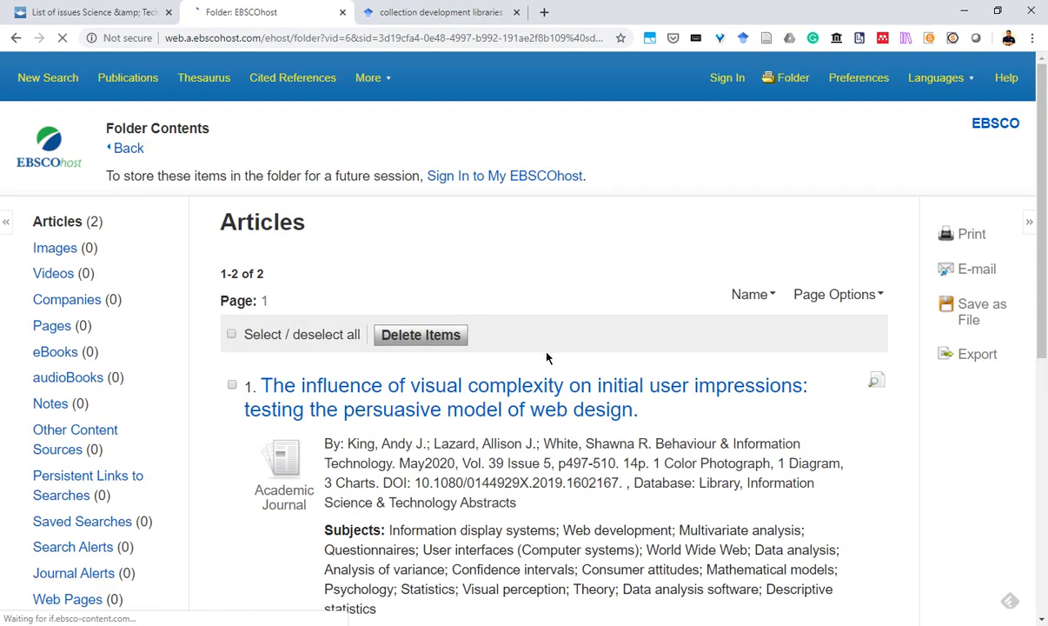
scroll(491, 363, "down", 5)
scroll(491, 363, "up", 4)
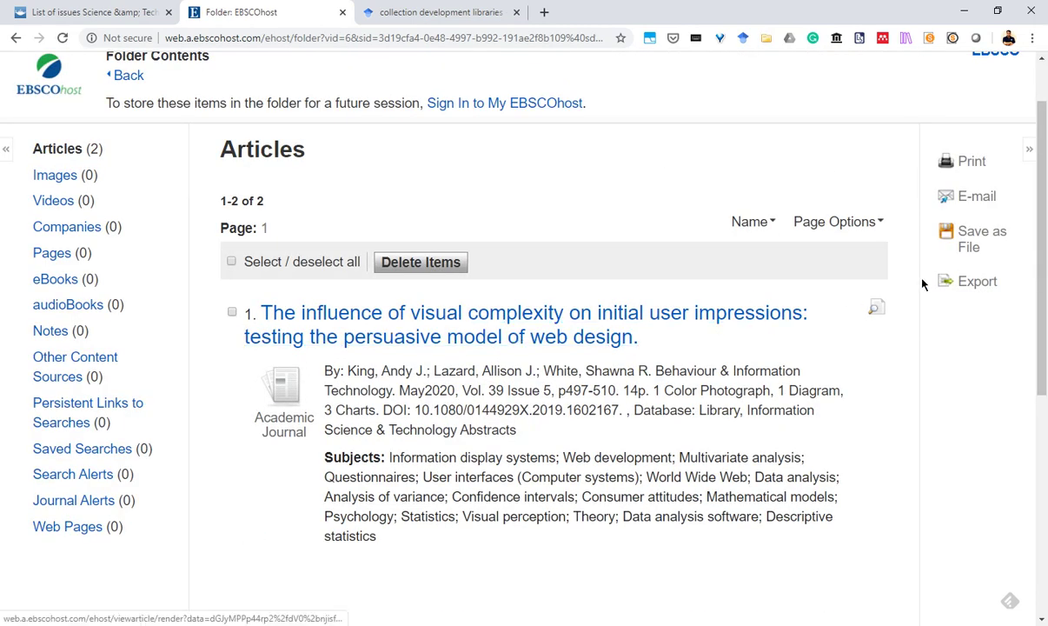
Export the folder's articles in RIS format, importing them into Zotero's MLIS-Demo collection, and switch to Zotero.
left_click(966, 287)
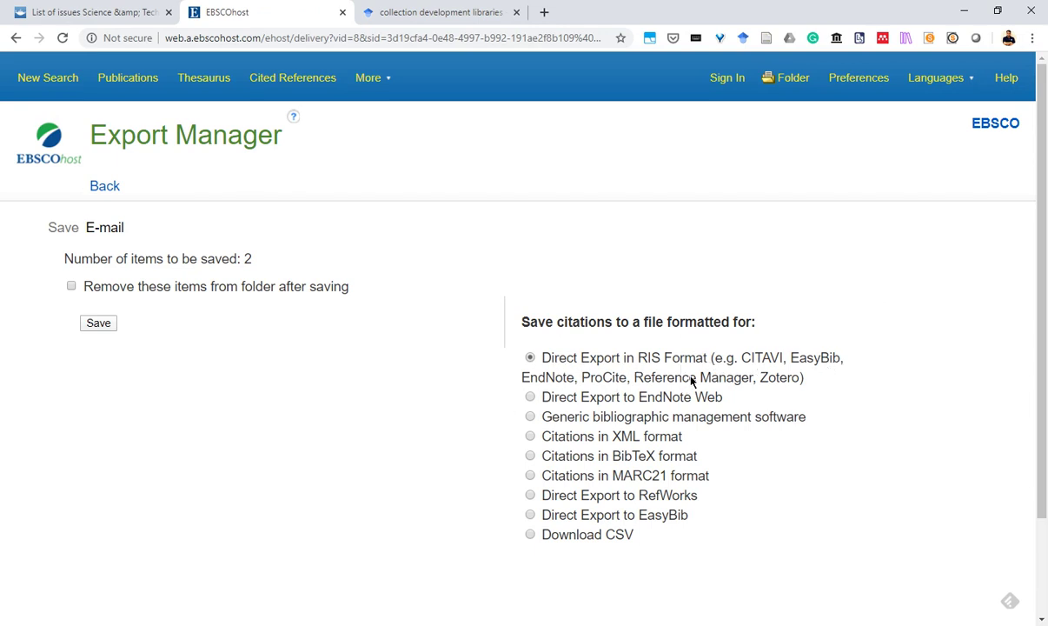
left_click(530, 358)
left_click(99, 327)
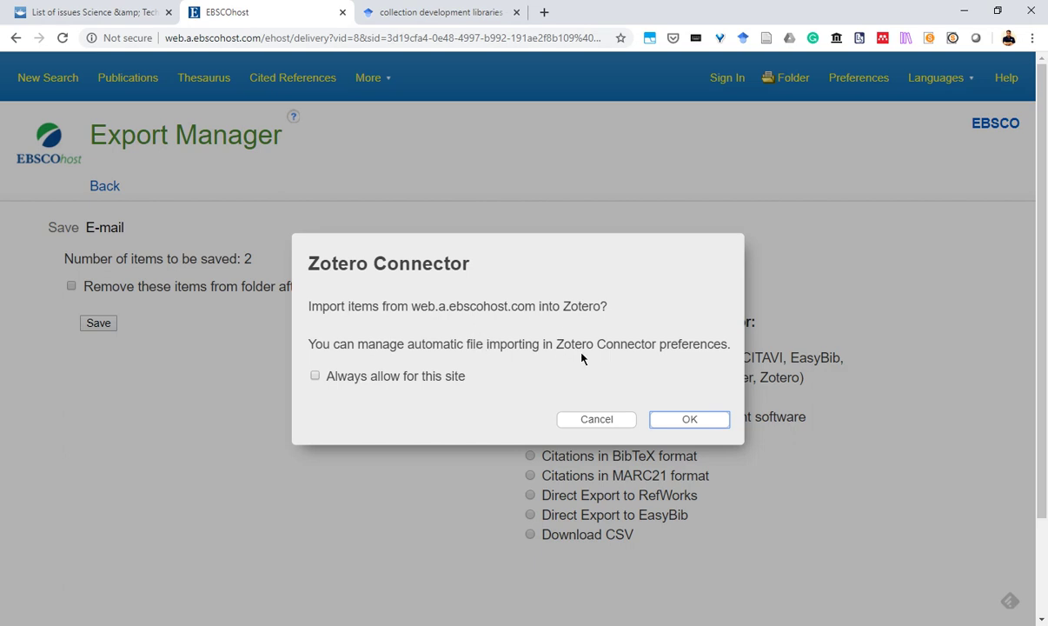
left_click(663, 423)
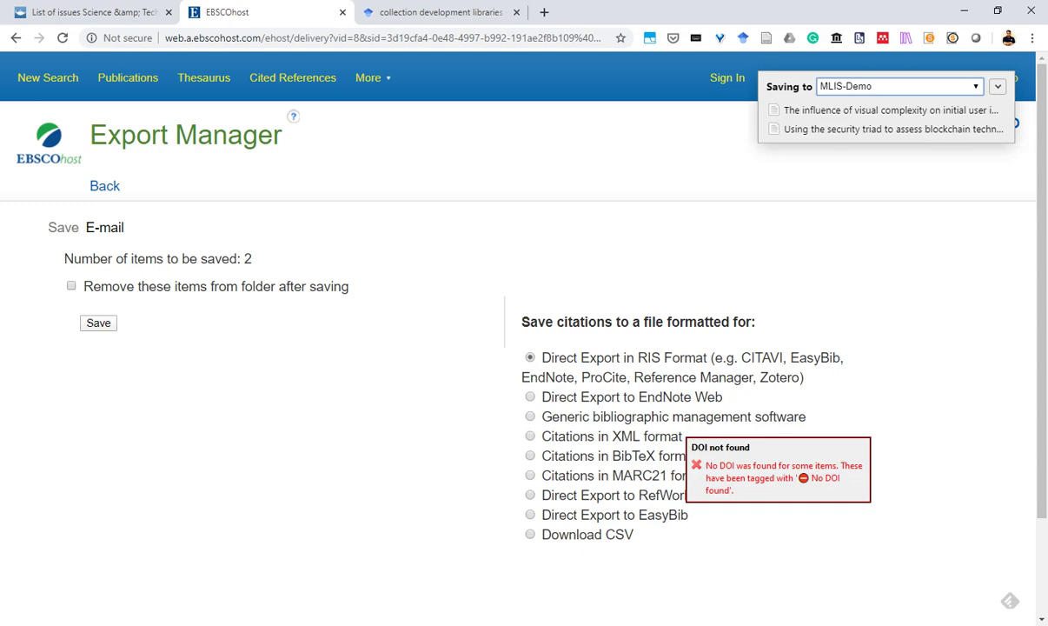
key("alt+Tab")
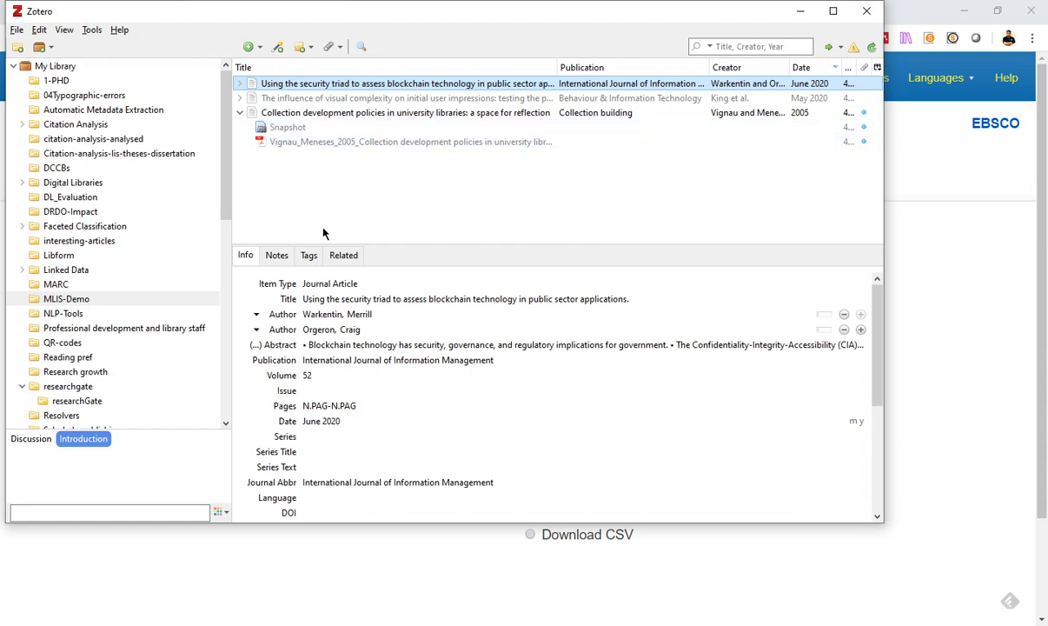
Collapse the 2005 article's attachments in Zotero, and open the latest articles of Science & Technology Libraries in the browser.
left_click(240, 112)
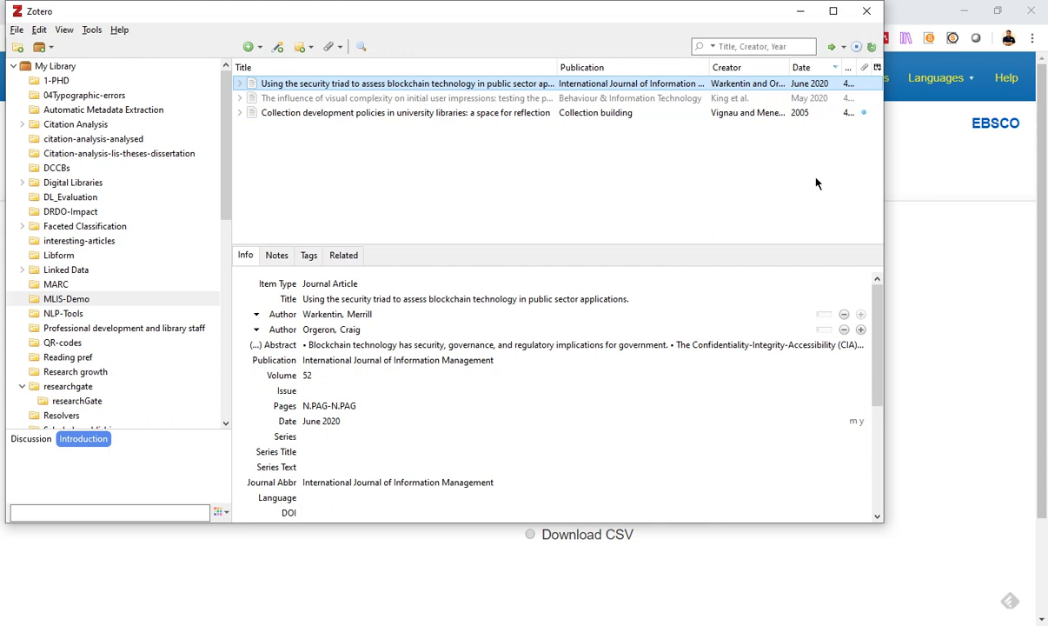
left_click(944, 168)
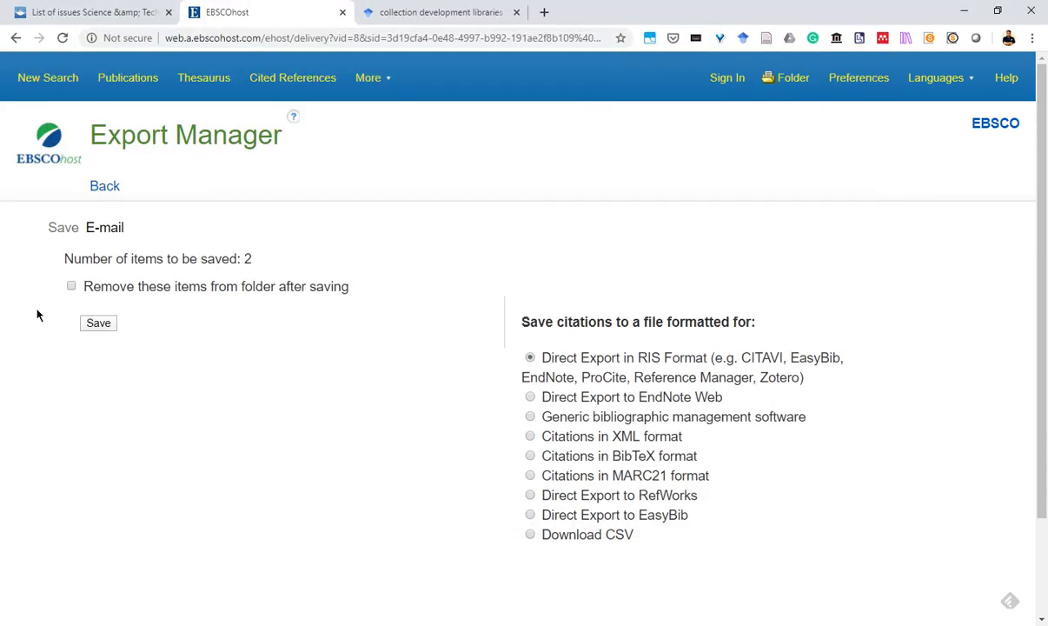
left_click(93, 14)
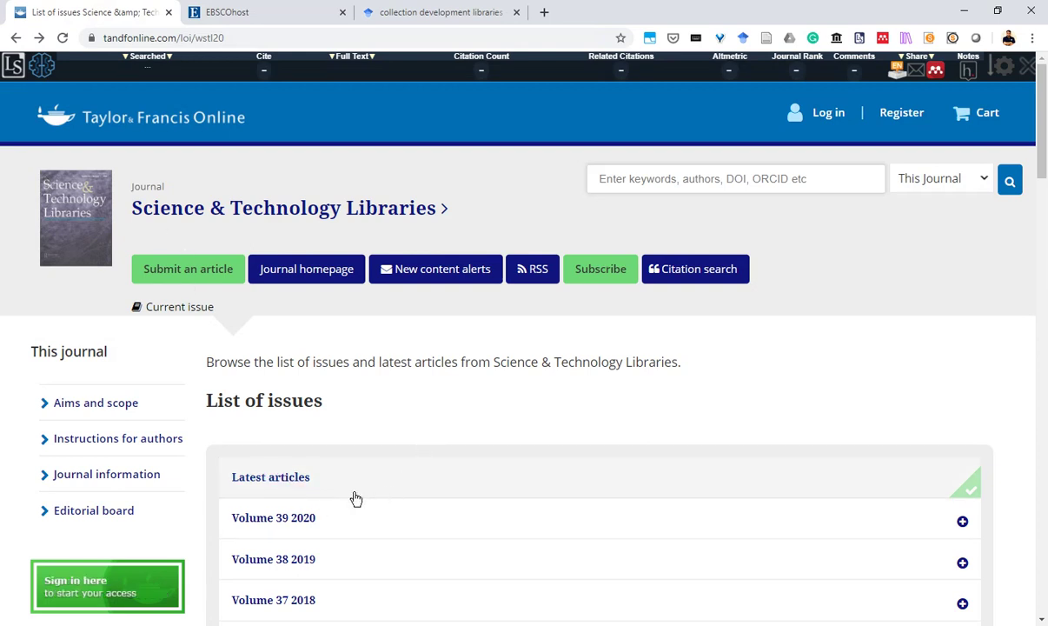
scroll(409, 465, "down", 10)
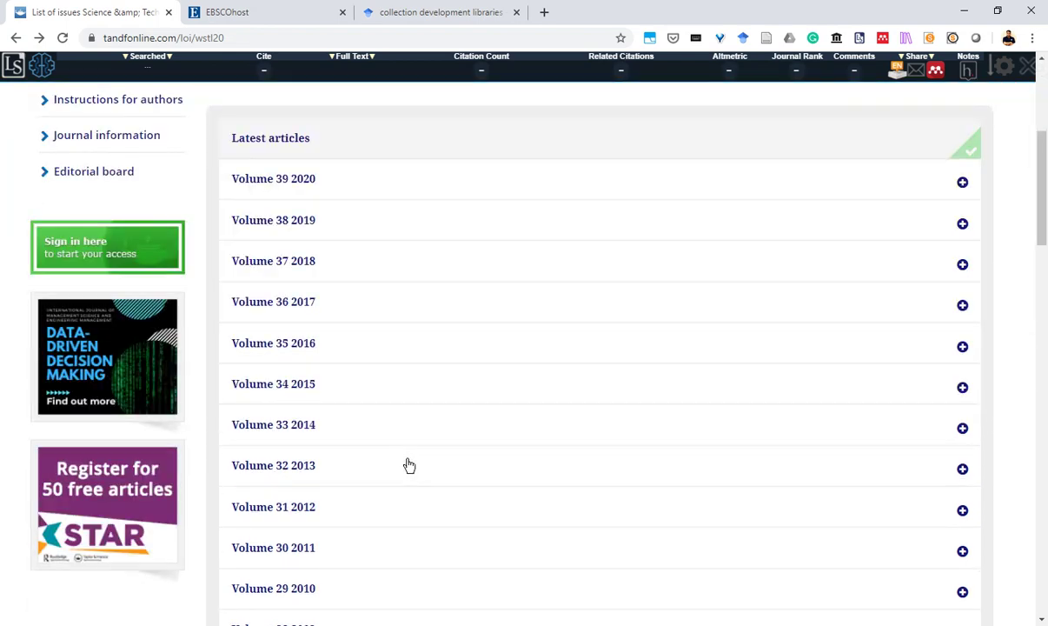
scroll(408, 467, "up", 10)
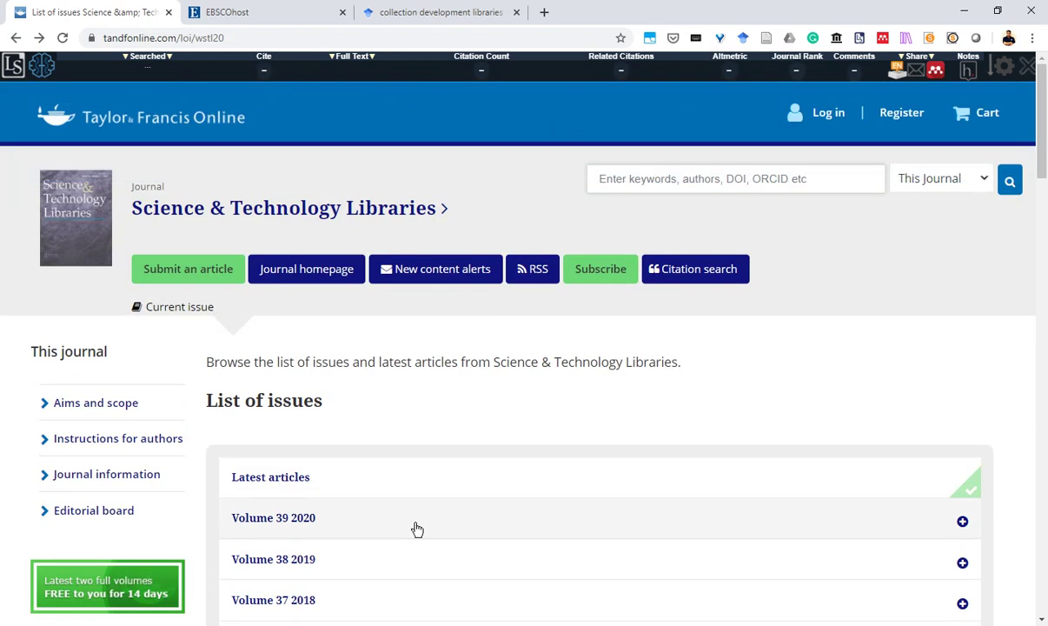
left_click(282, 480)
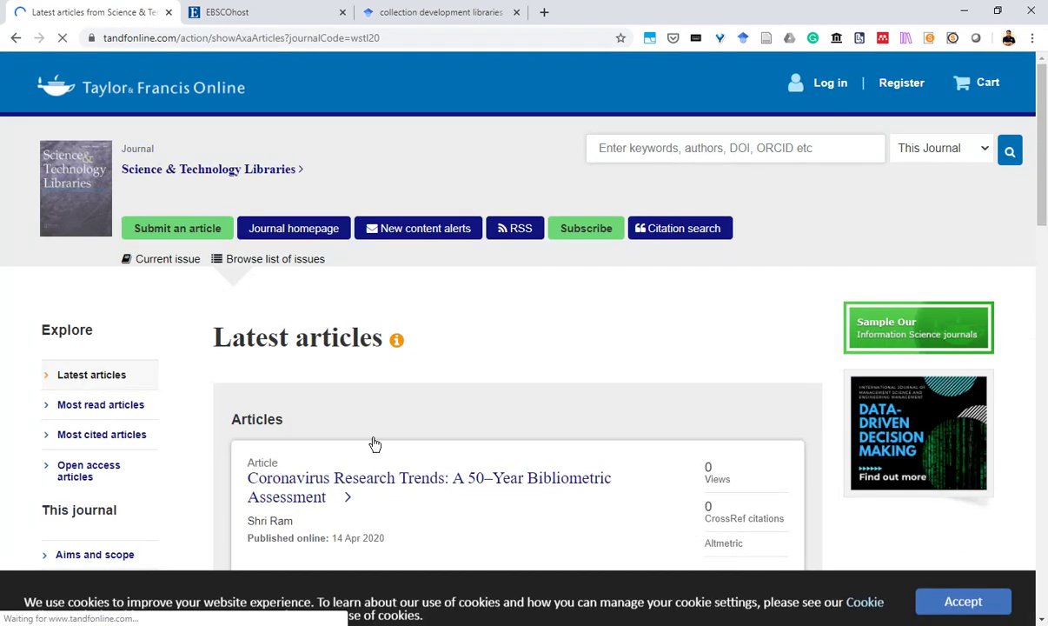
Open the article "Coronavirus Research Trends: A 50–Year Bibliometric Assessment" and save it to Zotero's MLIS-Demo collection.
scroll(240, 352, "down", 2)
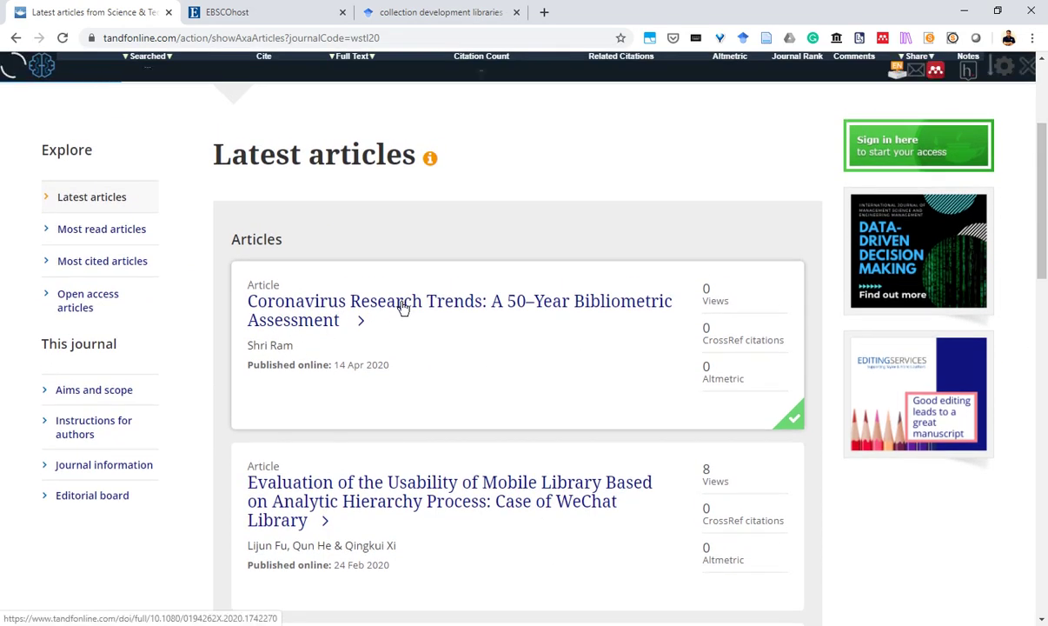
left_click(402, 303)
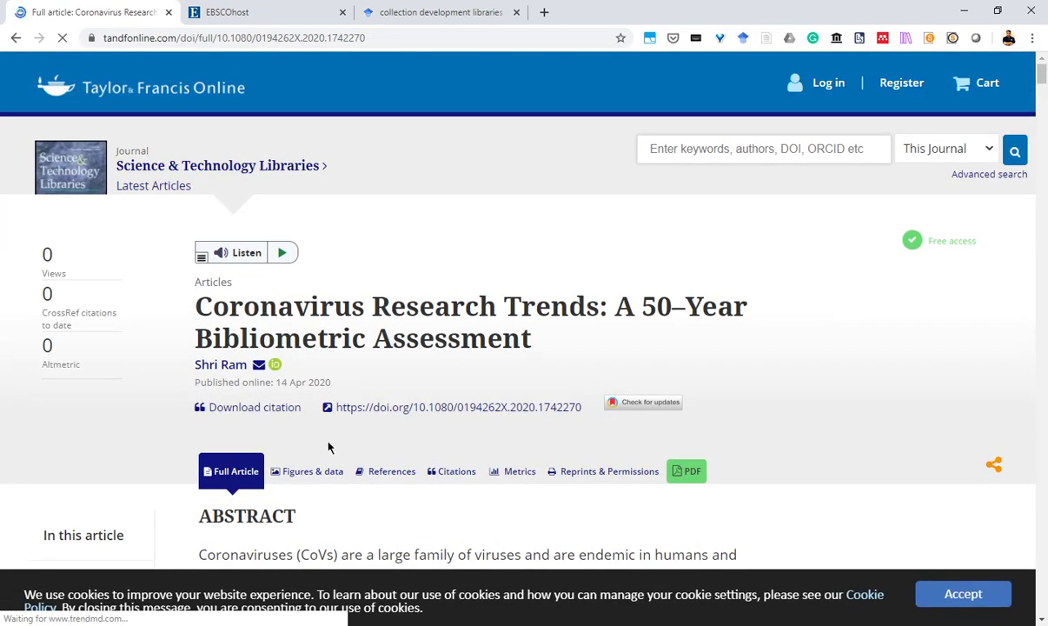
left_click(683, 477)
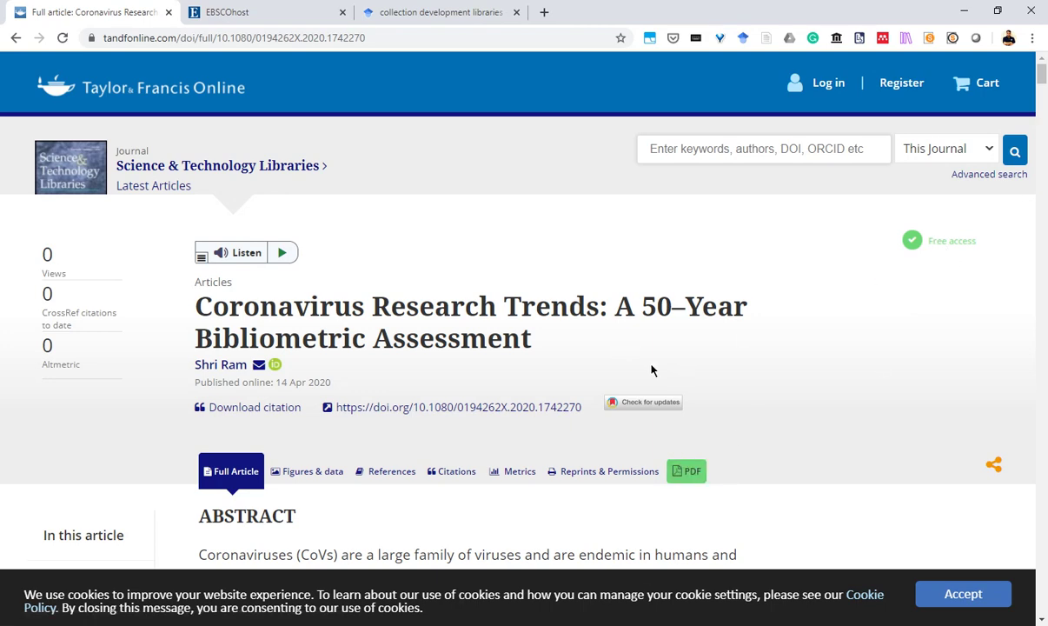
scroll(647, 365, "down", 2)
scroll(656, 377, "down", 4)
scroll(642, 360, "up", 6)
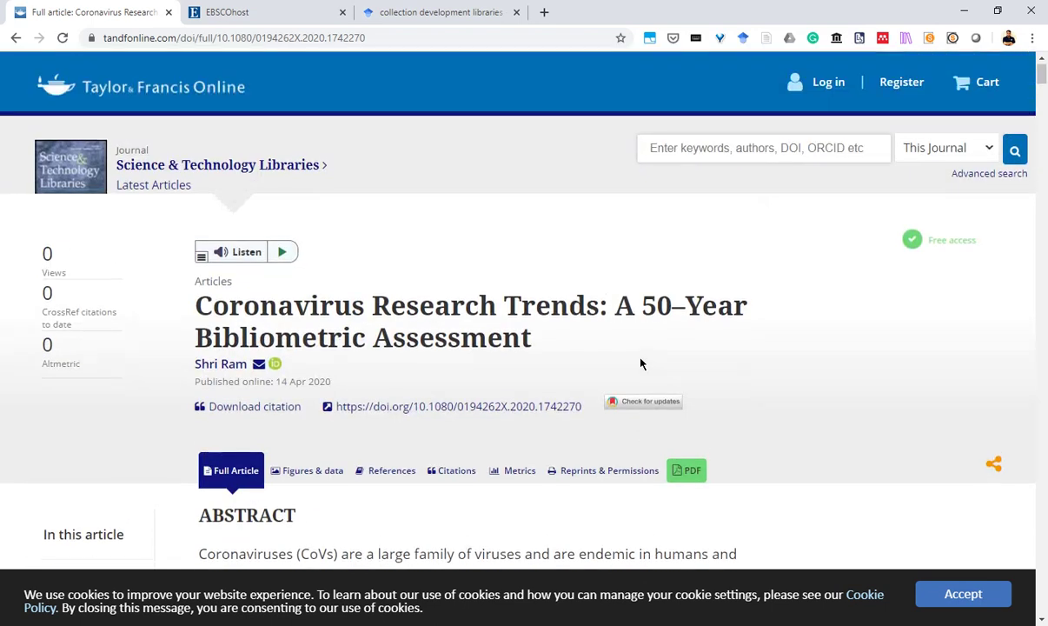
left_click(767, 40)
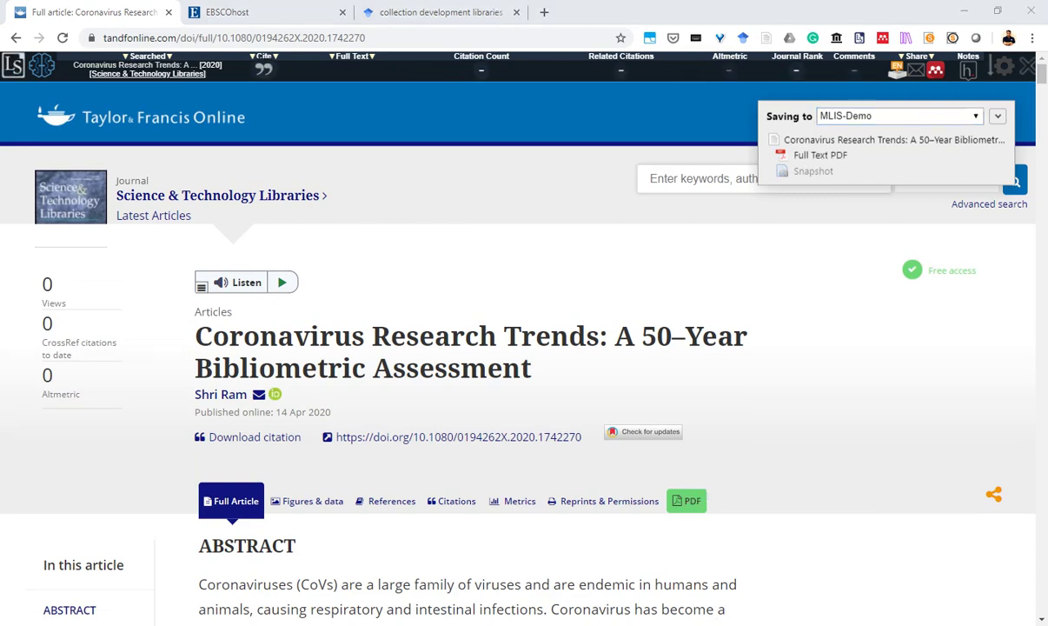
Switch to Zotero and inspect the attachments of the Coronavirus Research Trends article, including its PDF details.
key("alt+Tab")
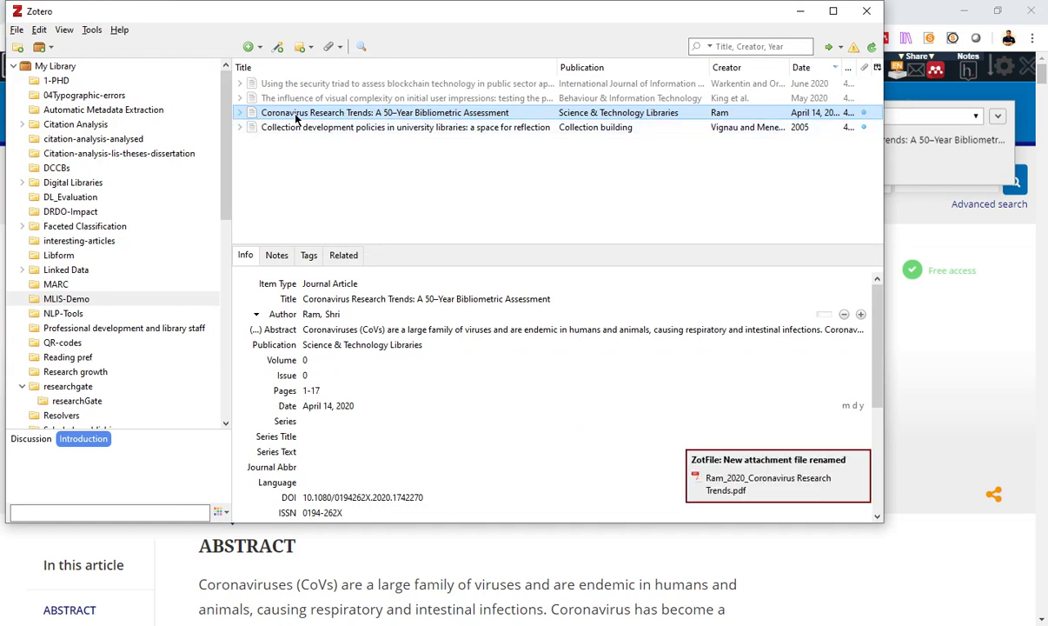
left_click(240, 113)
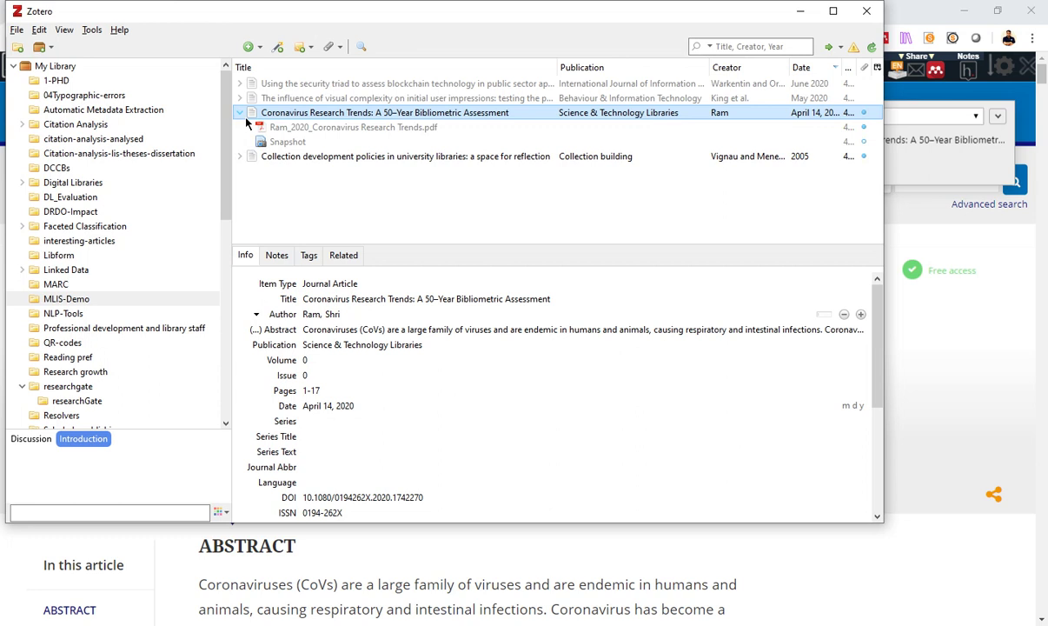
left_click(321, 129)
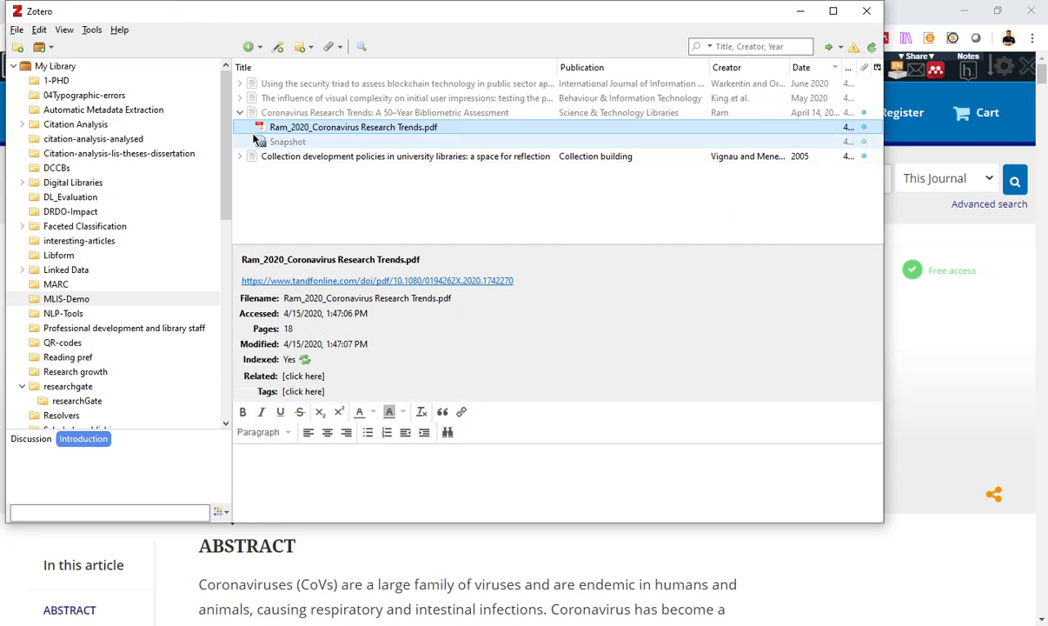
key("Left")
key("Left")
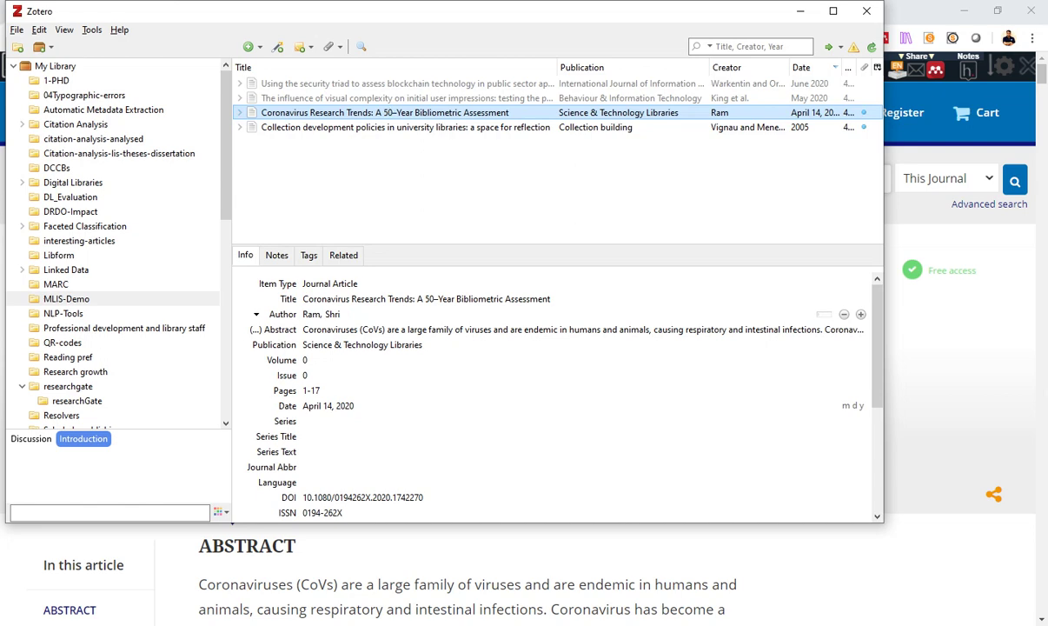
Return to the browser's latest articles, open "What Do Websites Say about Internet of Things Challenges?" and copy its DOI without the URL prefix.
left_click(937, 461)
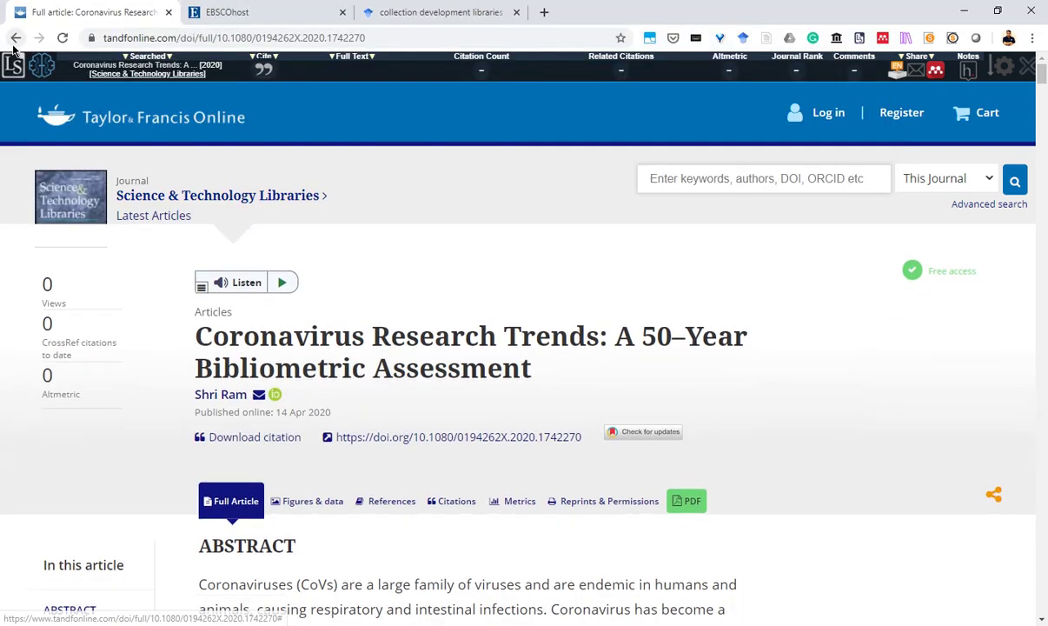
left_click(16, 38)
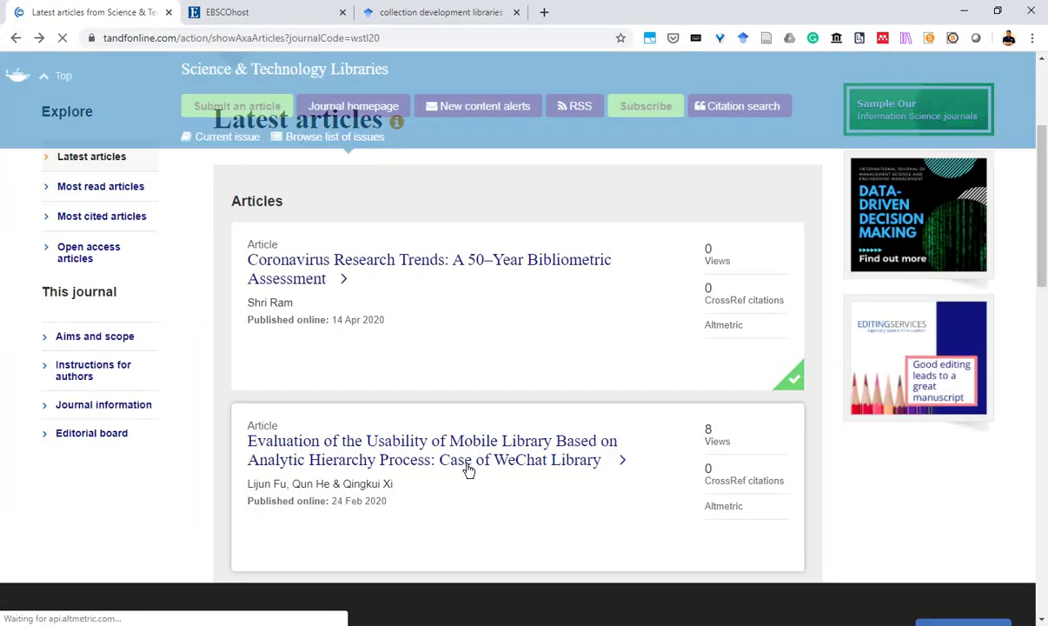
scroll(466, 430, "down", 5)
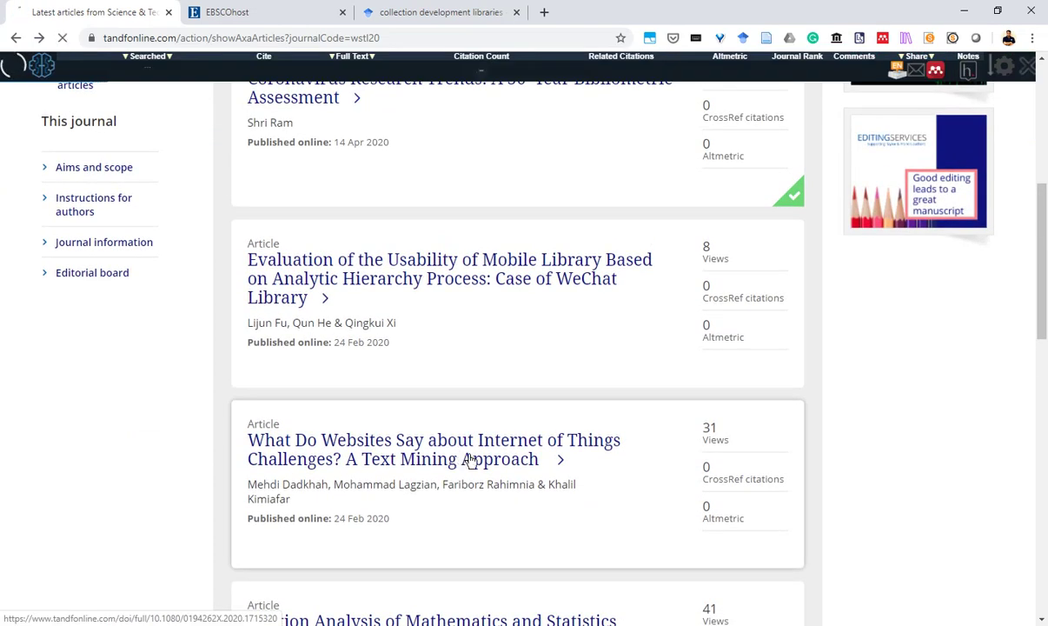
left_click(469, 459)
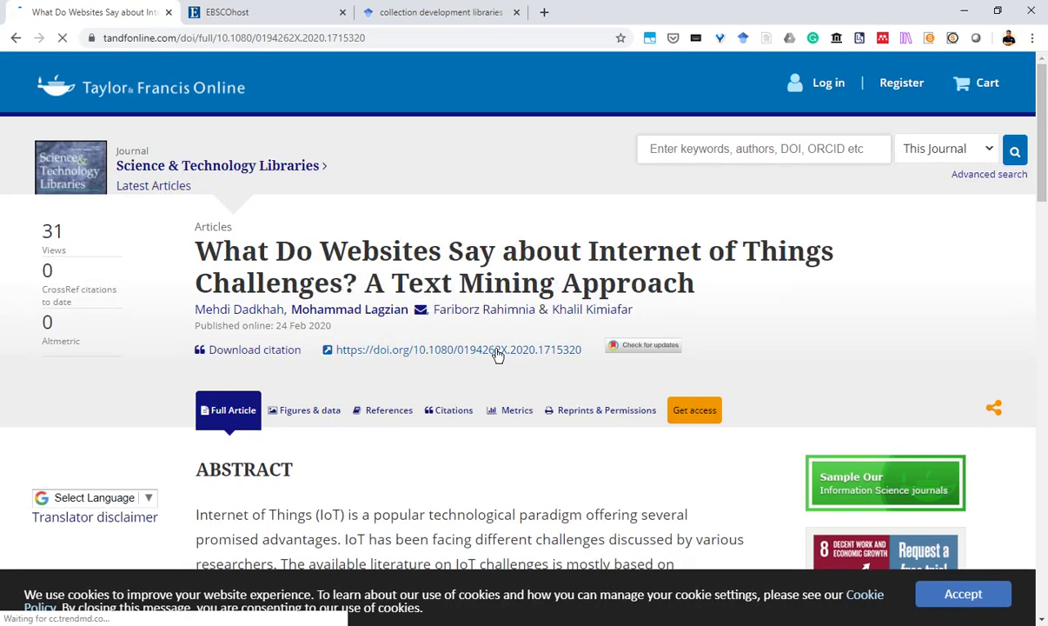
left_click_drag(586, 353, 437, 391)
key("ctrl+c")
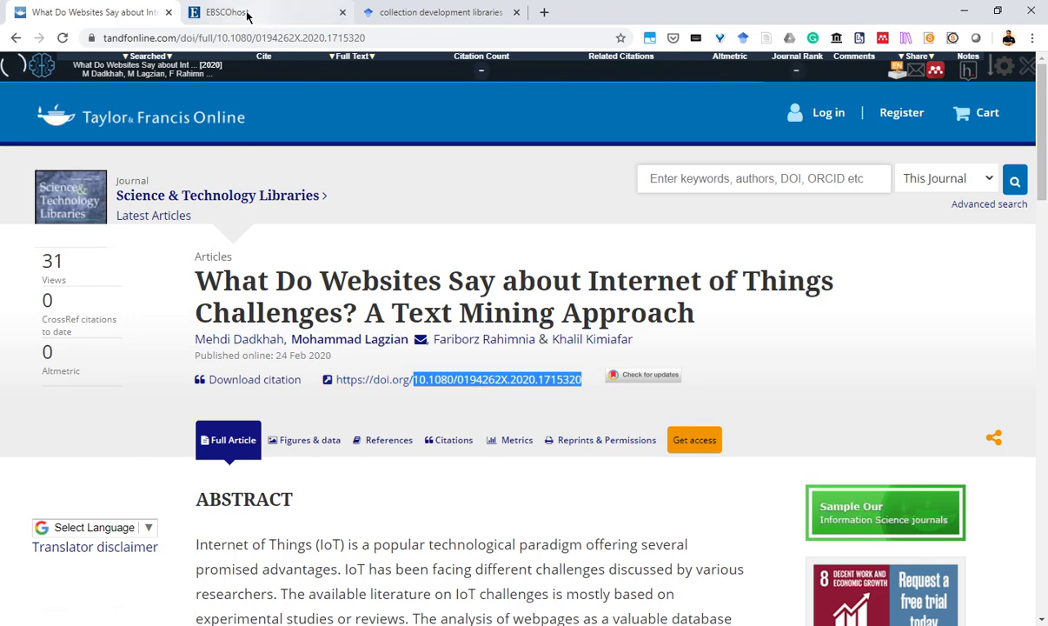
Switch to Zotero and add the article by its identifier, DOI 10.1080/0194262X.2020.1715320.
key("alt+Tab")
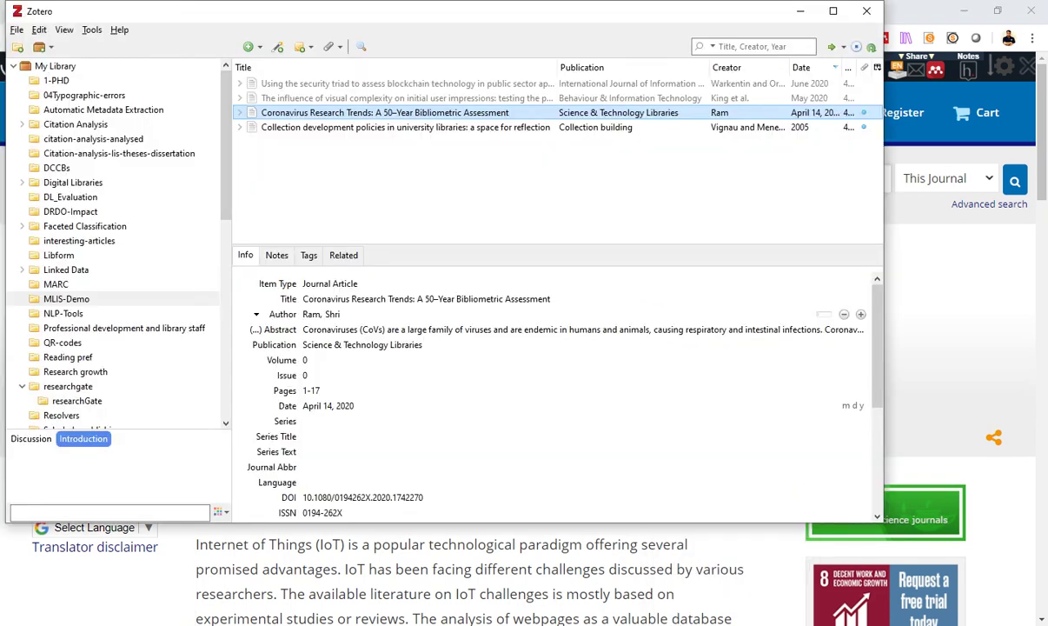
left_click(278, 48)
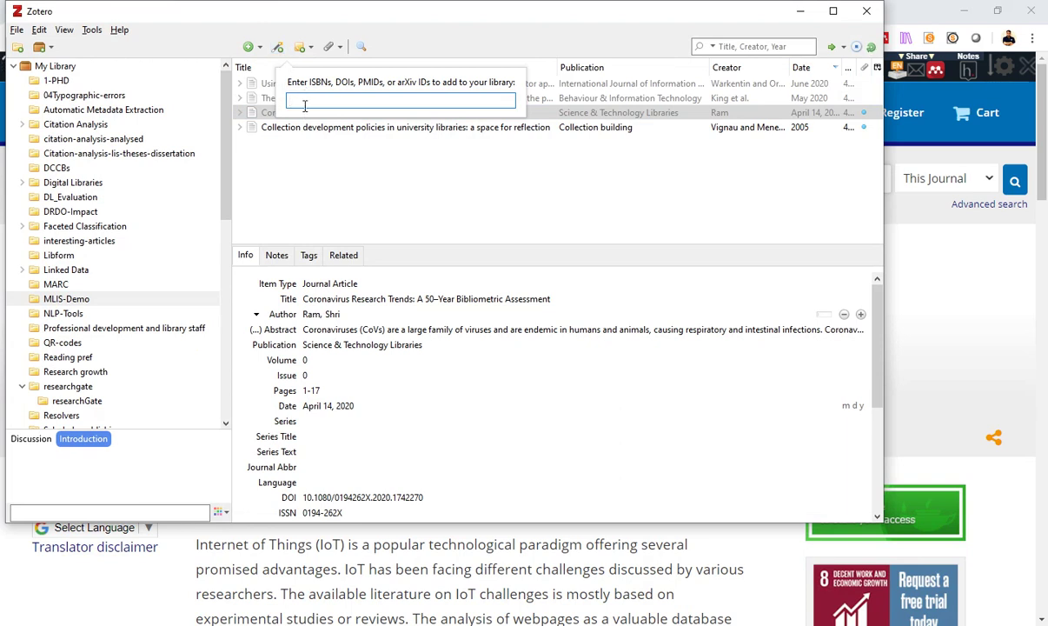
key("ctrl+v")
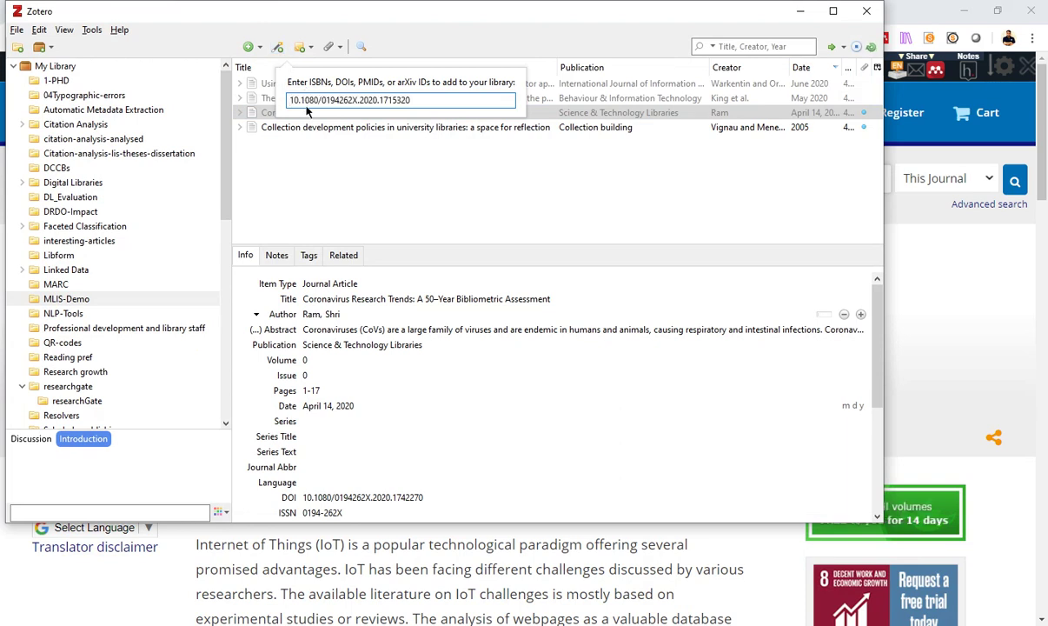
key("Return")
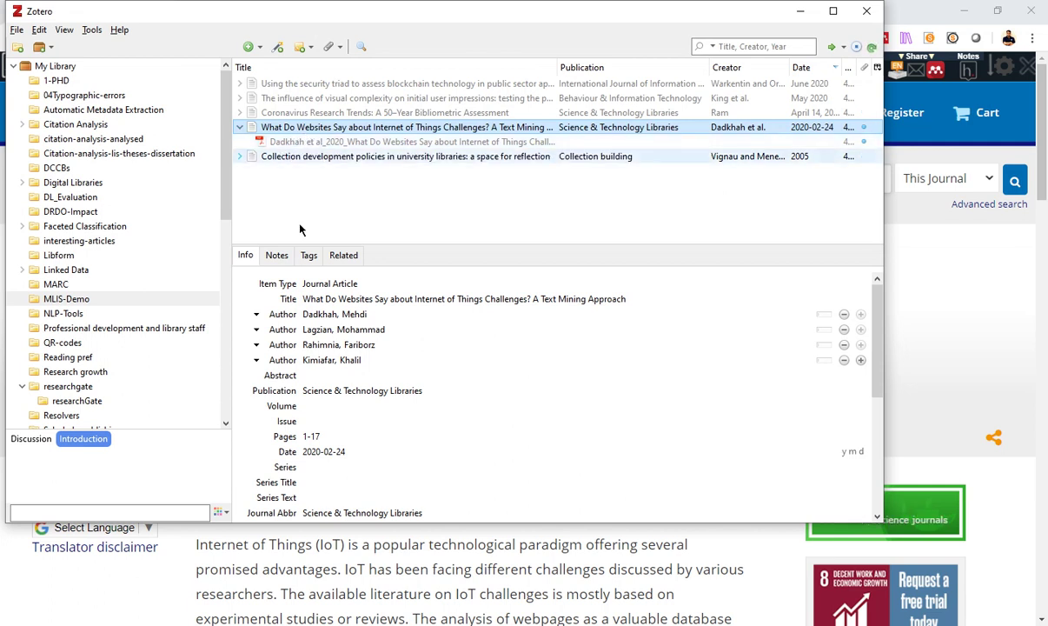
Examine the Internet of Things article's web page for its full-text access options, and return to its record in Zotero.
left_click(522, 536)
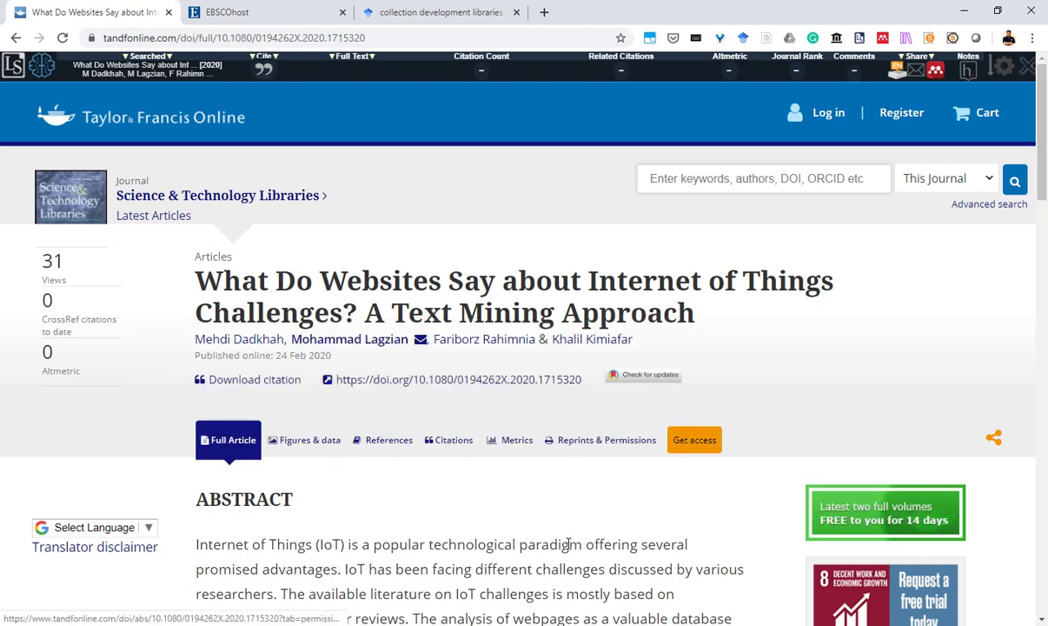
key("alt+Tab")
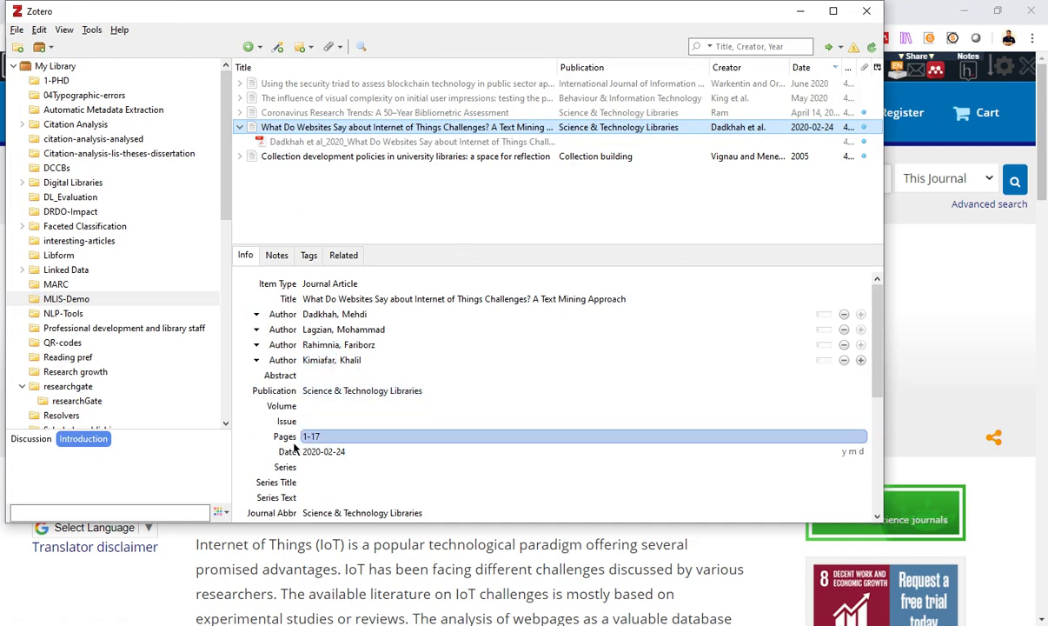
left_click(379, 561)
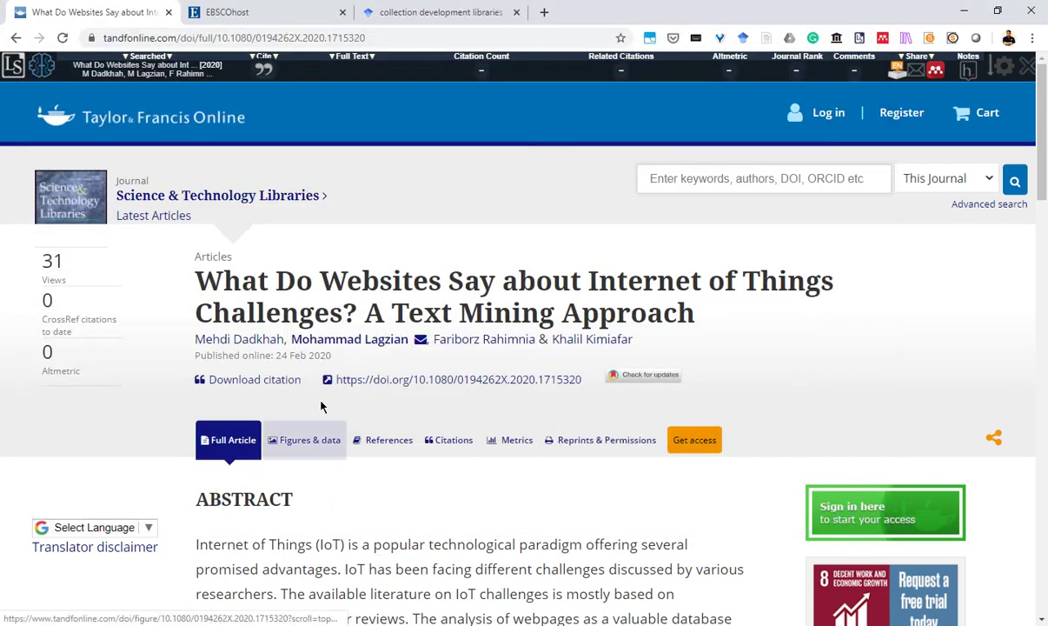
left_click(235, 339)
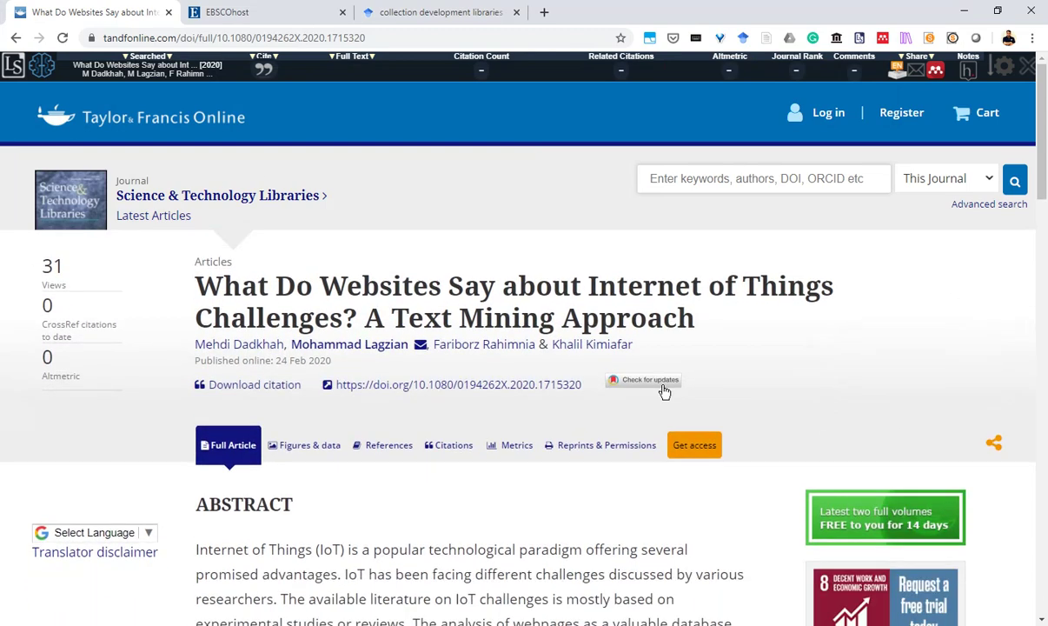
scroll(487, 422, "down", 12)
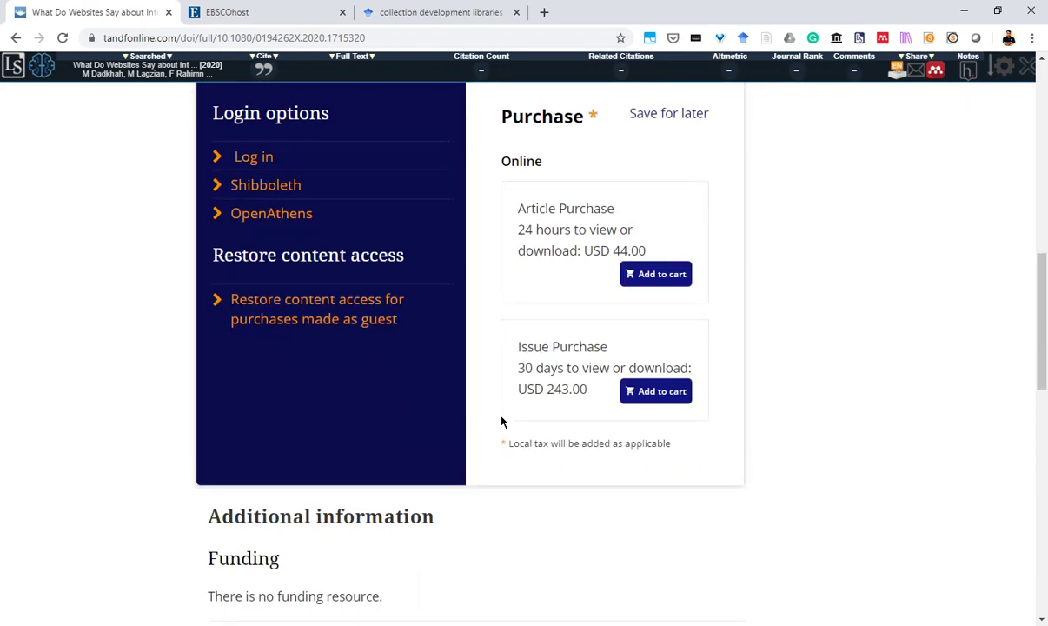
scroll(512, 421, "up", 5)
scroll(511, 422, "down", 5)
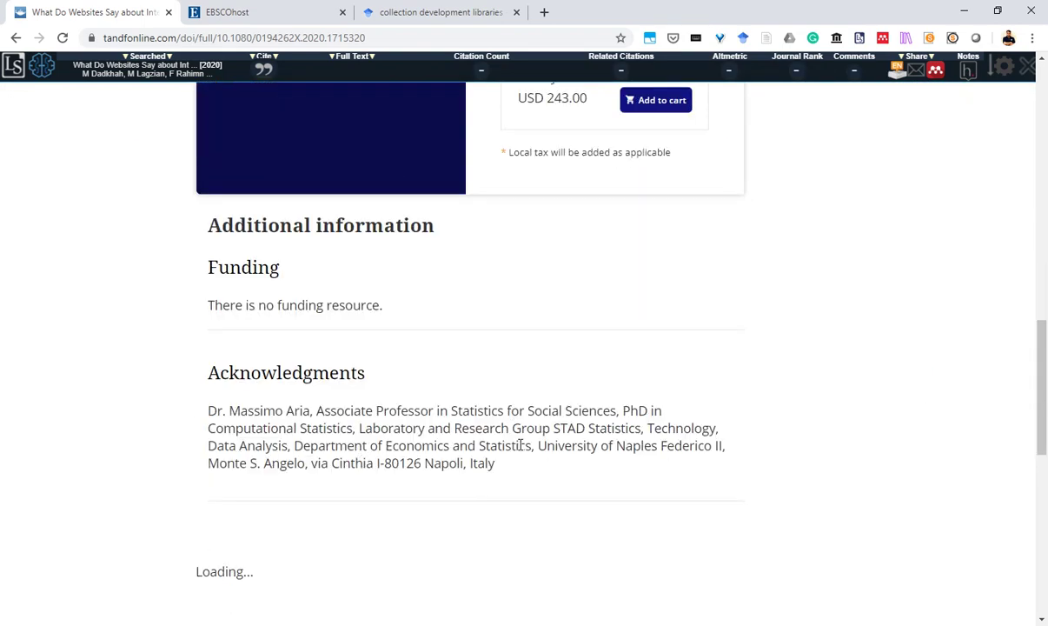
scroll(522, 444, "down", 6)
scroll(522, 443, "up", 8)
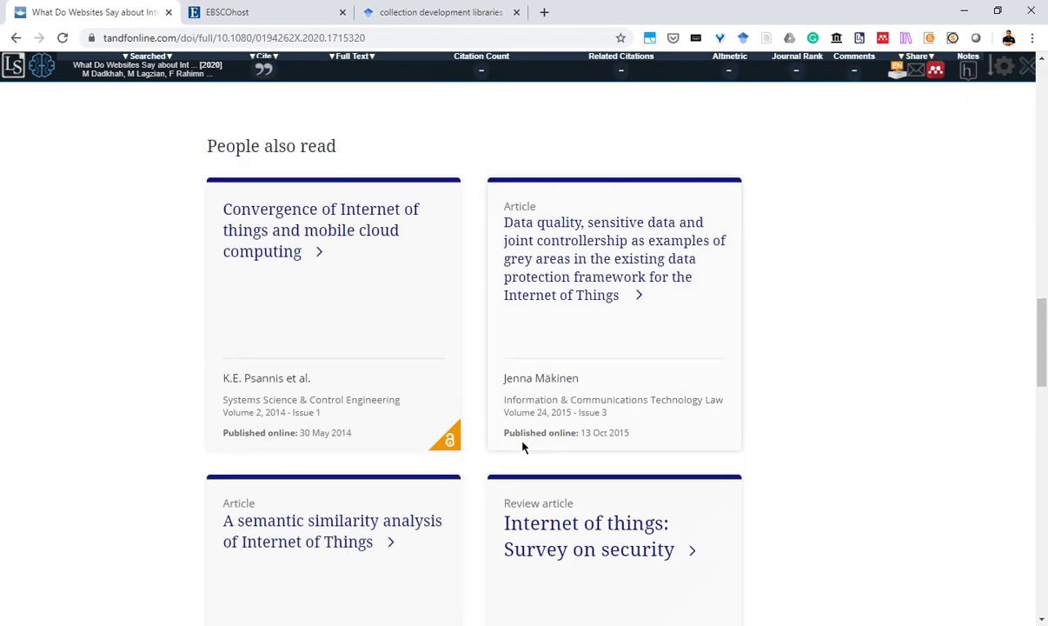
scroll(523, 447, "up", 9)
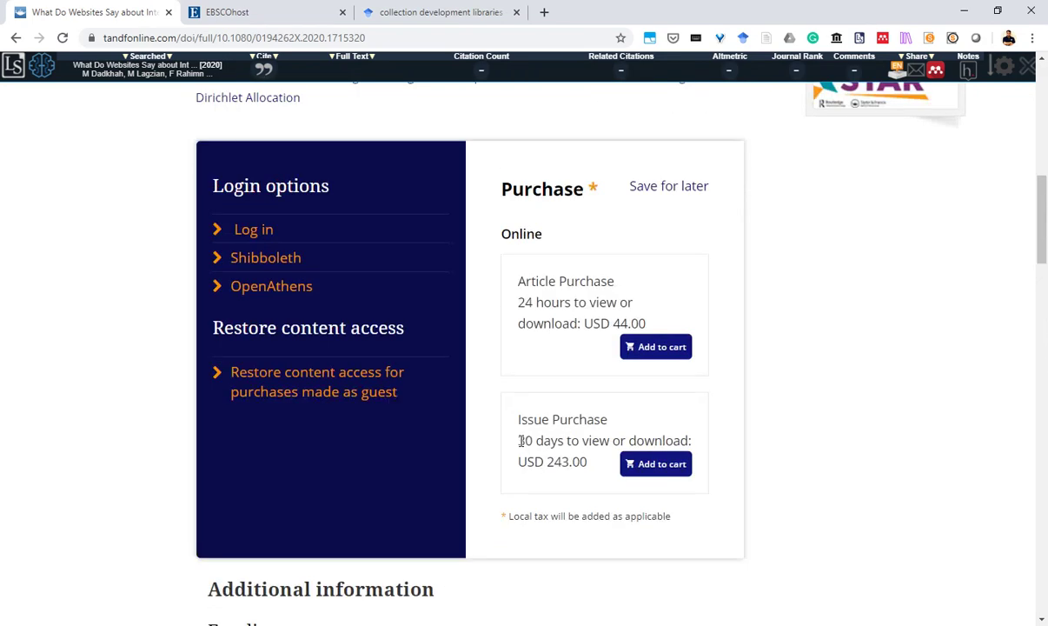
scroll(522, 449, "up", 3)
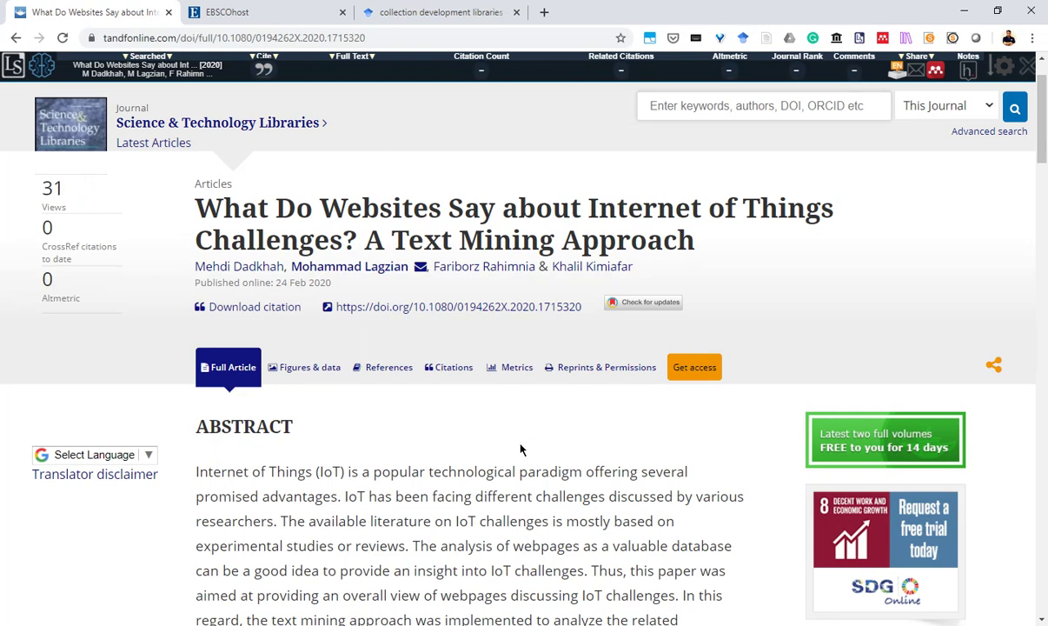
scroll(435, 459, "up", 1)
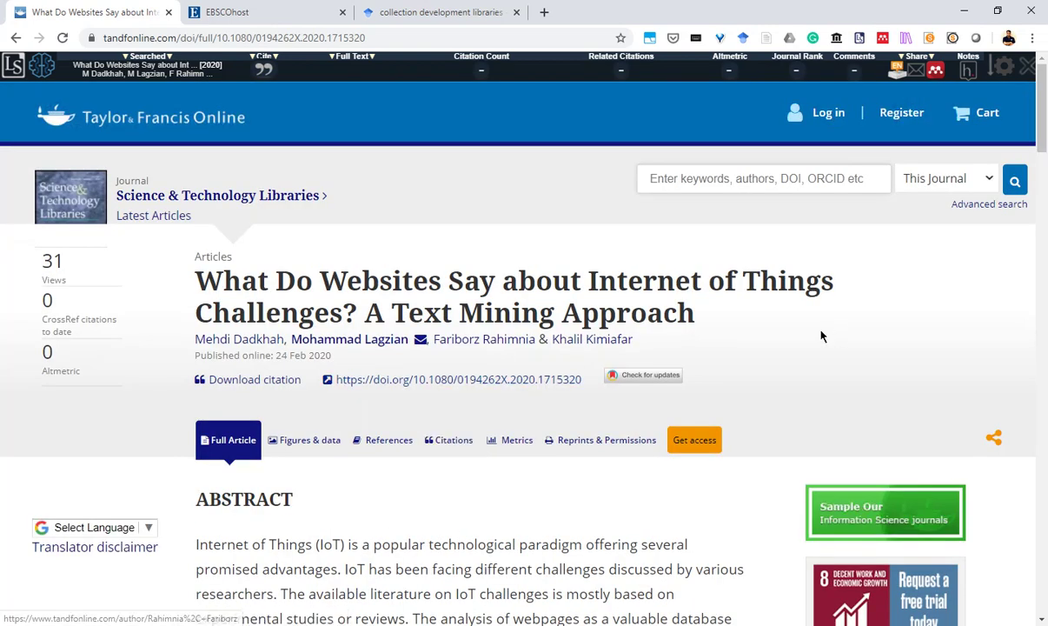
key("alt+Tab")
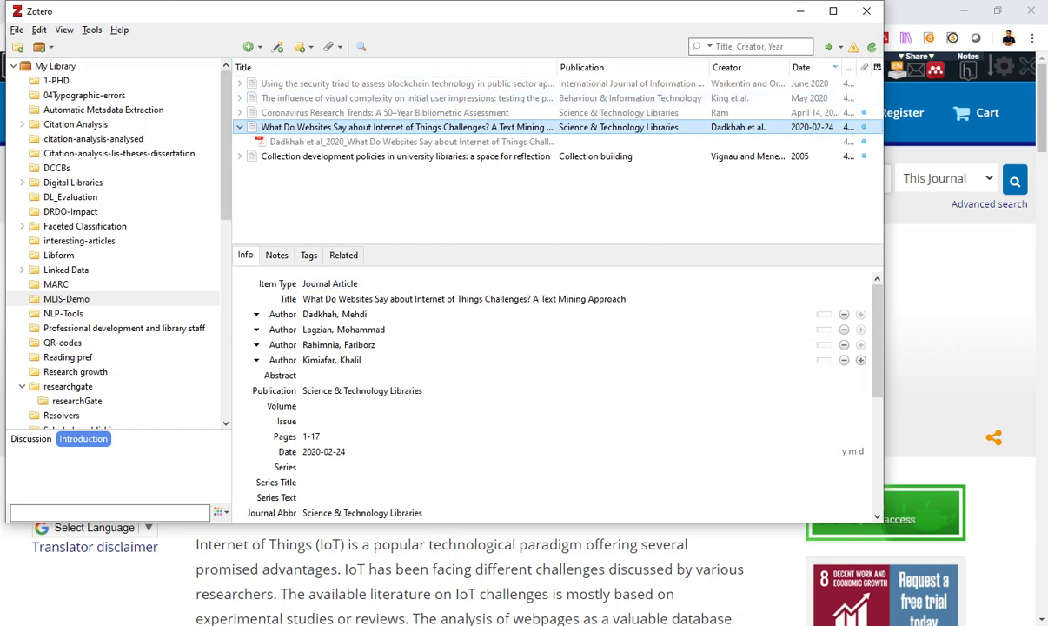
Import 00-falagas2007.pdf from the Desktop folder into Zotero's MLIS-Demo collection and retrieve its bibliographic metadata.
mouse_move(588, 625)
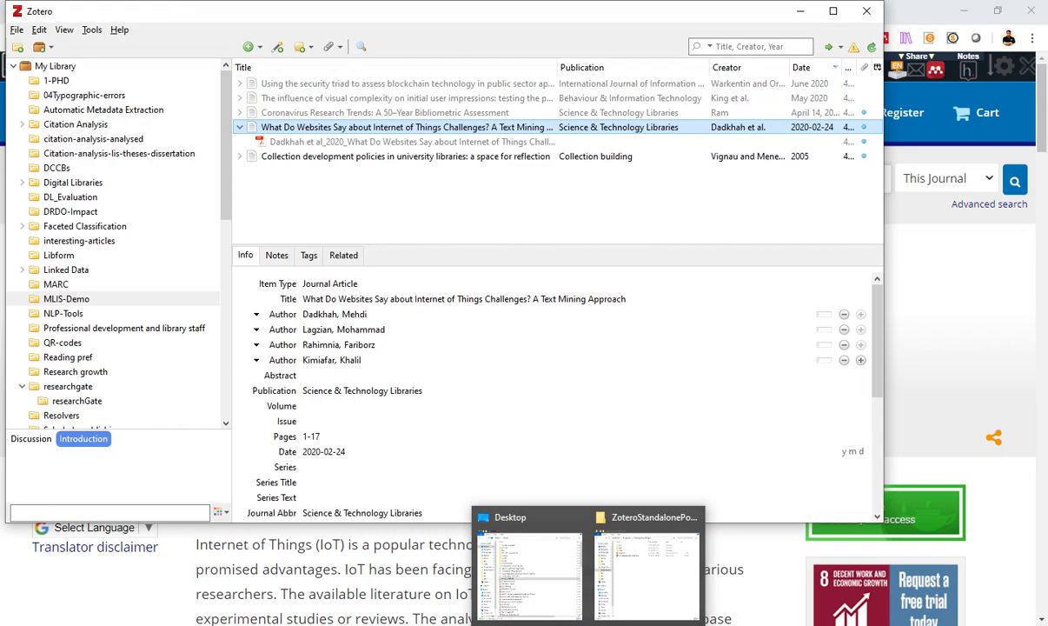
mouse_move(624, 588)
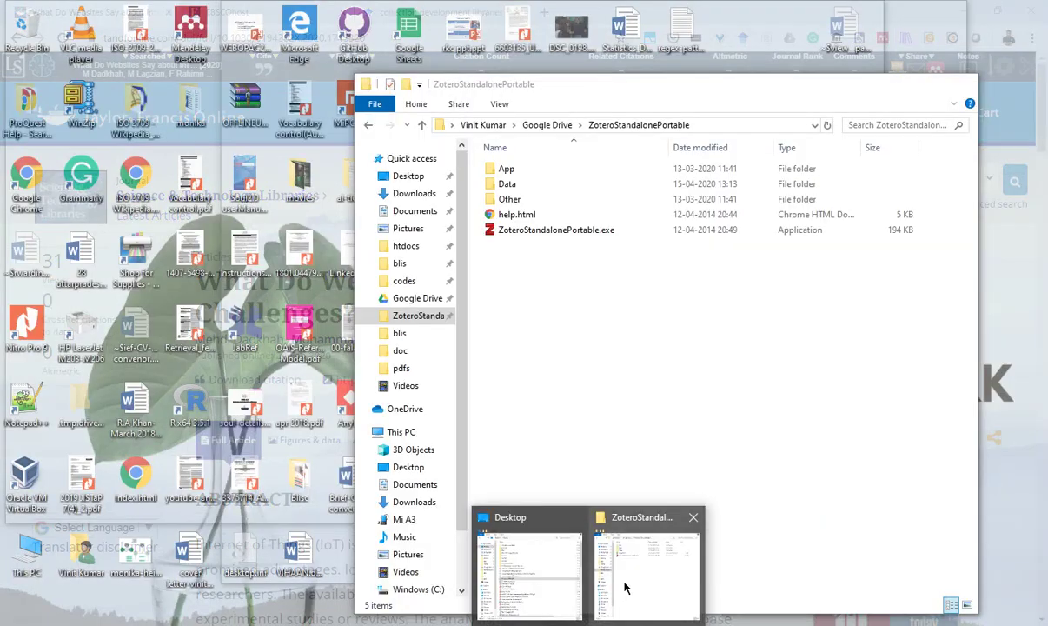
left_click(528, 573)
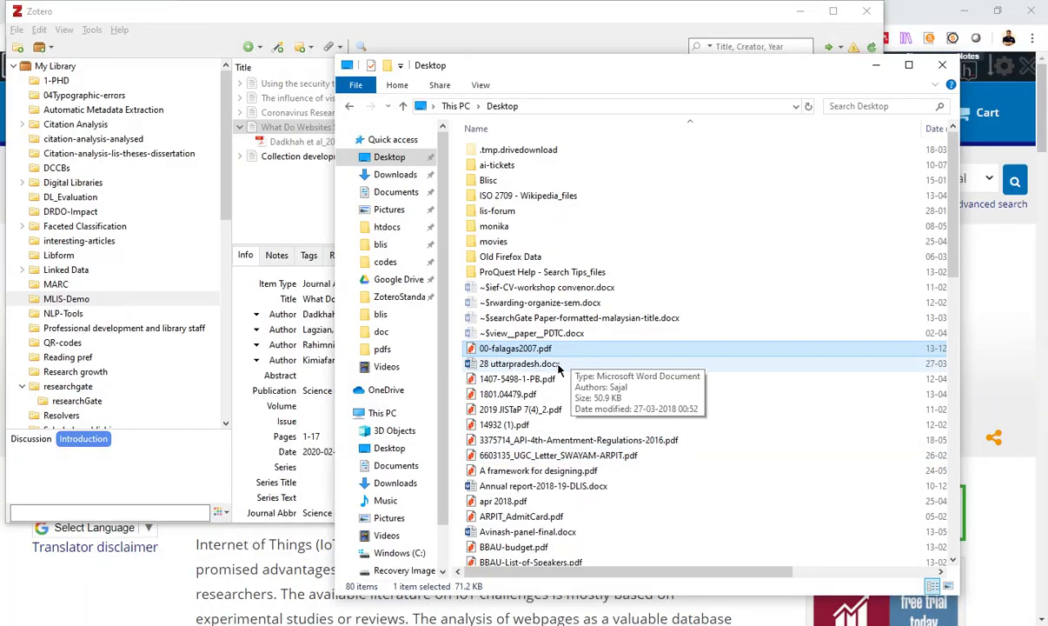
key("Down")
key("Down")
key("Down")
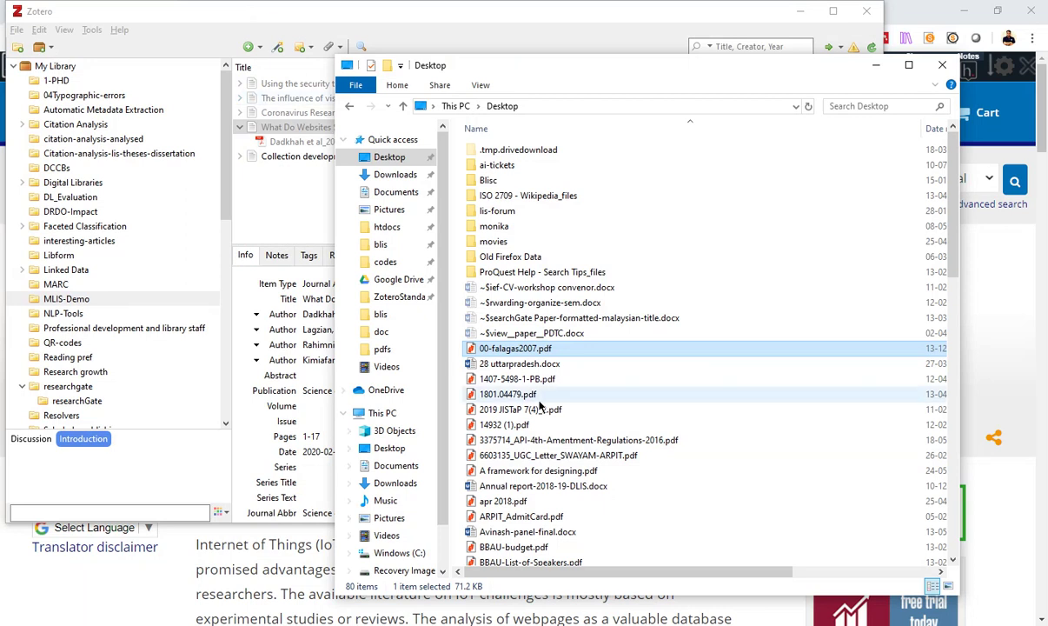
left_click(522, 349)
left_click_drag(537, 354, 278, 192)
left_click(274, 200)
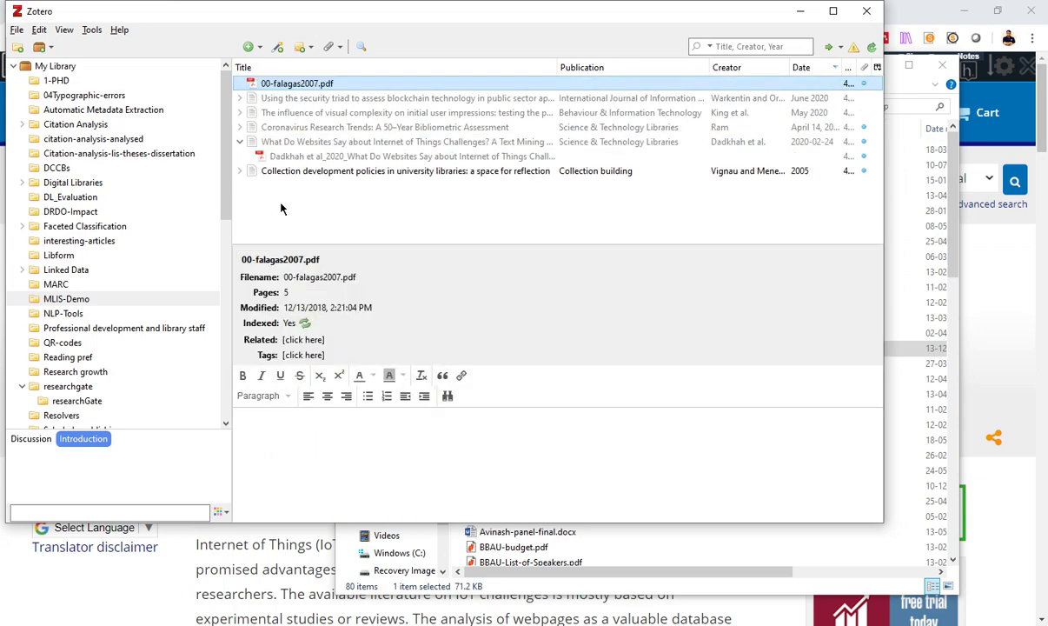
right_click(277, 86)
left_click(267, 88)
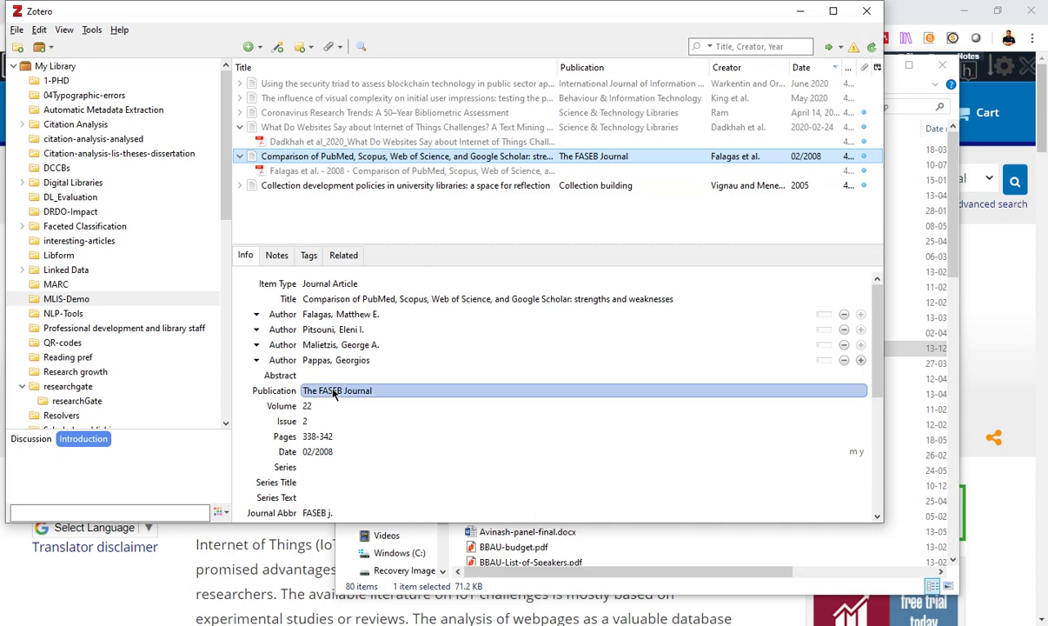
Examine the bibliographic details retrieved for the Comparison of PubMed, Scopus, Web of Science, and Google Scholar article.
left_click(331, 453)
key("Tab")
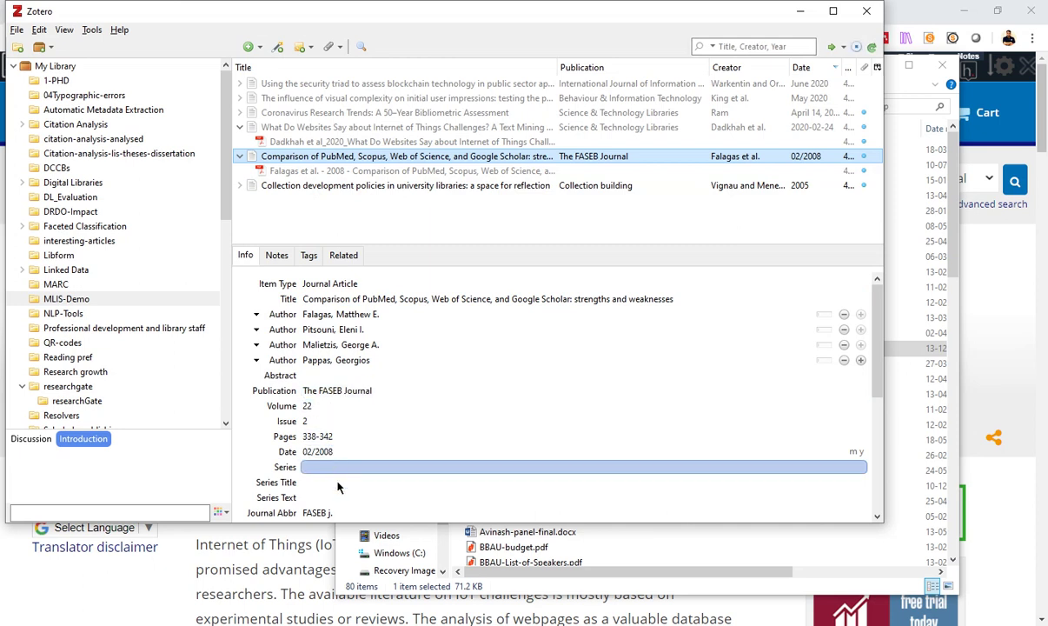
key("Tab")
scroll(343, 485, "down", 3)
left_click(383, 394)
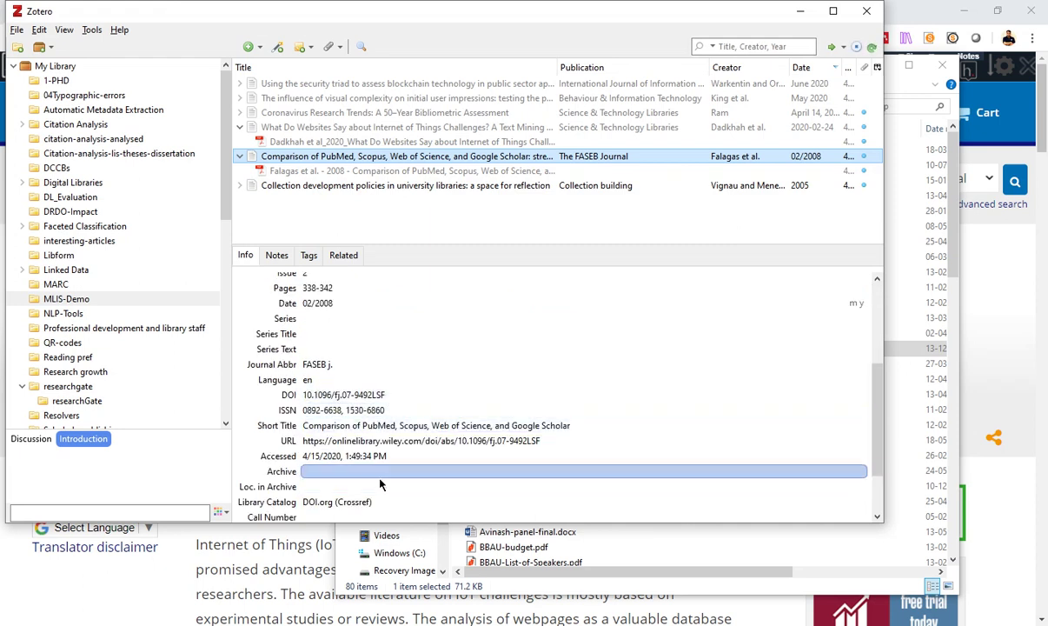
scroll(426, 356, "up", 3)
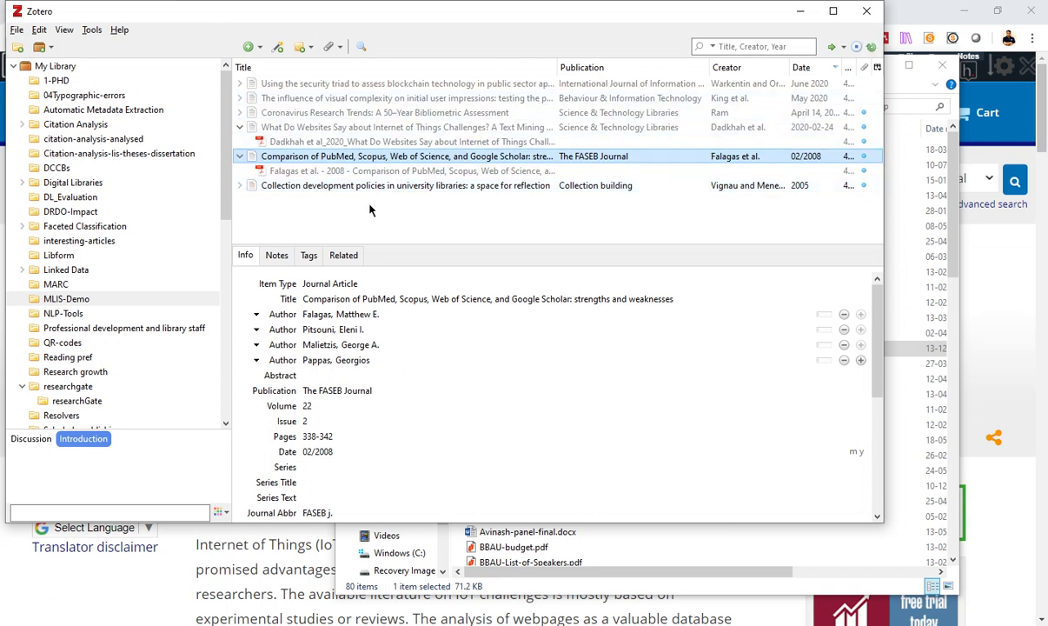
Generate a report from the MLIS-Demo collection.
right_click(91, 299)
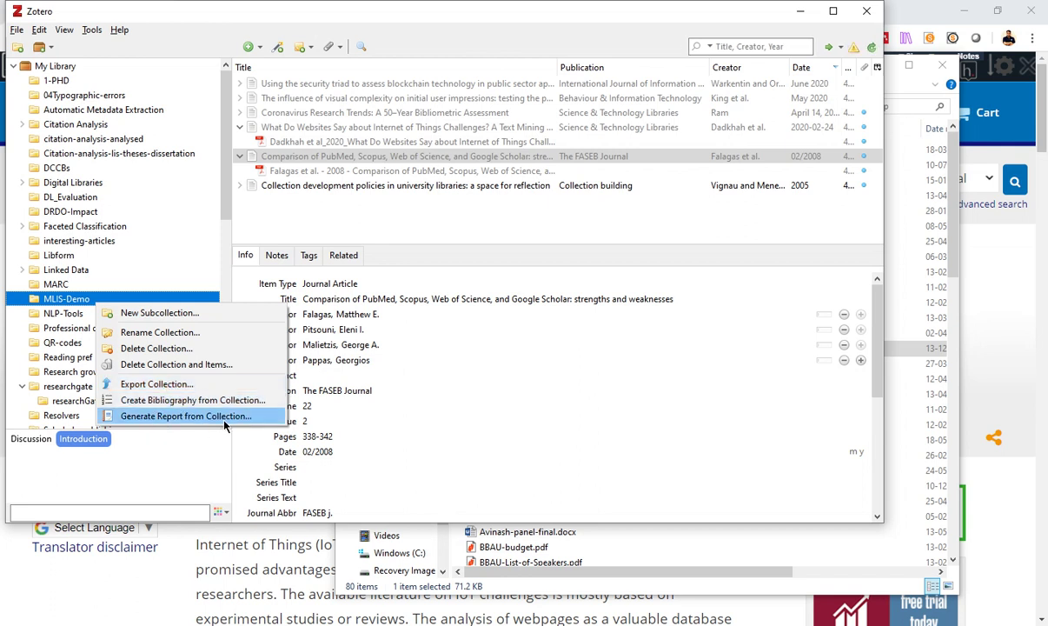
left_click(317, 214)
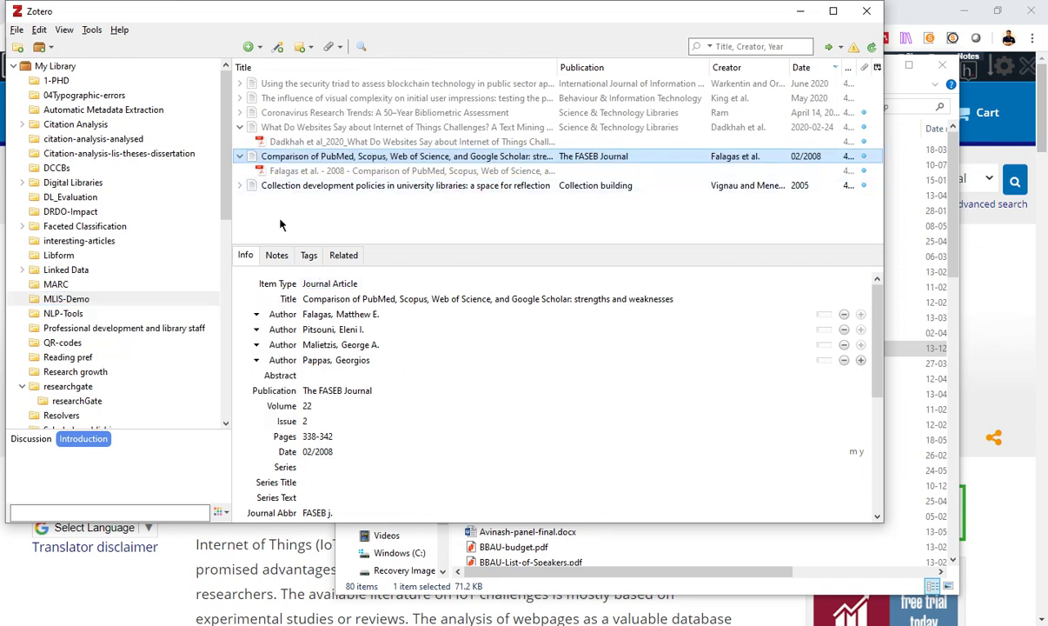
left_click(76, 300)
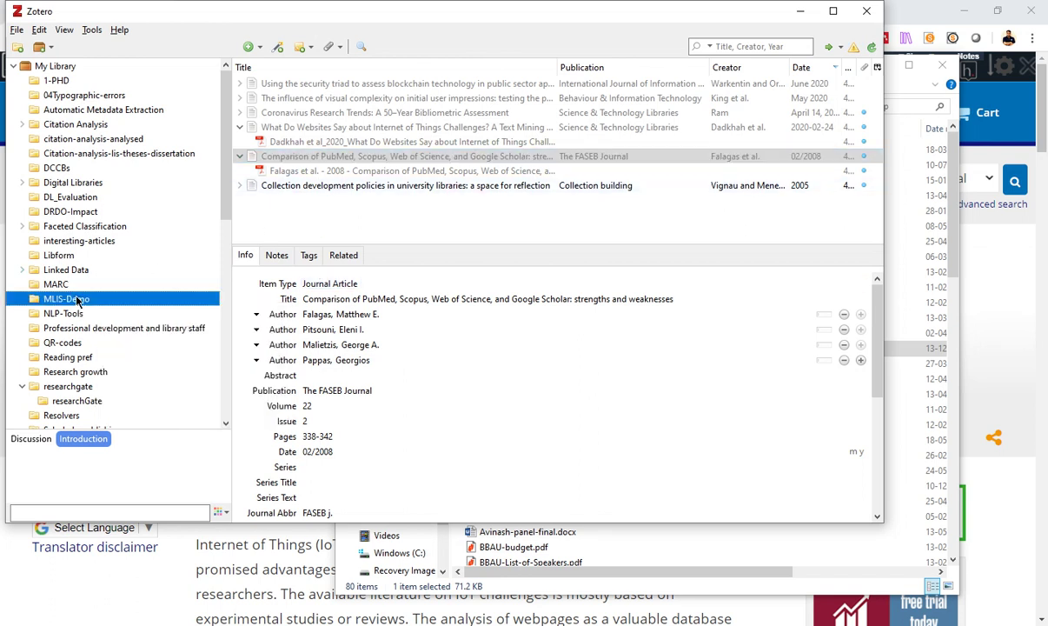
right_click(78, 300)
left_click(136, 405)
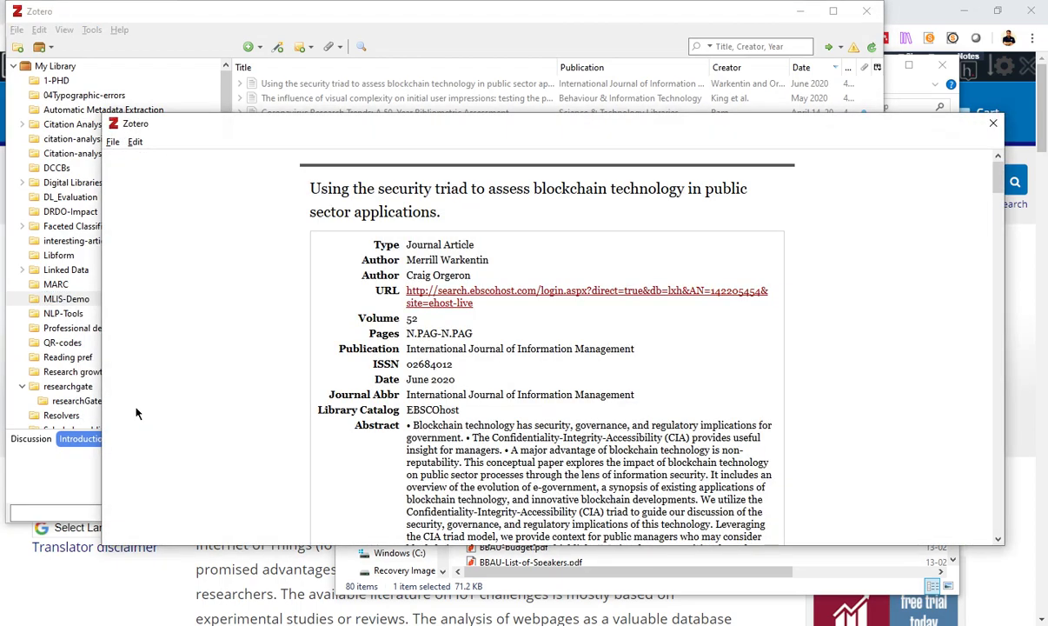
Read through the item details, tags, notes and attachments in the collection report, and return to the Zotero Demo outline in PowerPoint.
scroll(361, 244, "down", 15)
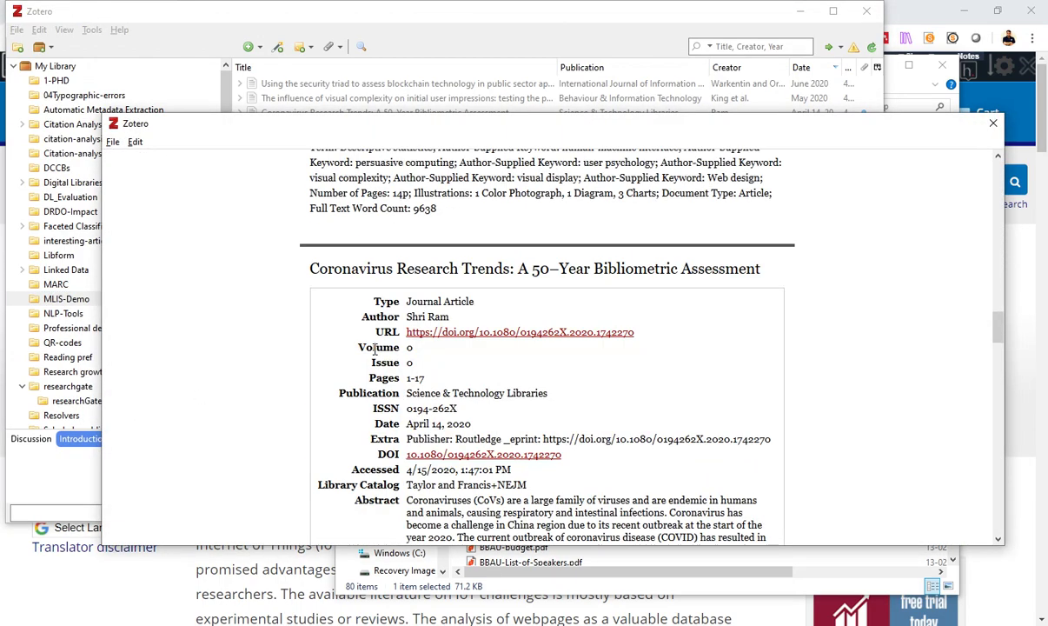
scroll(375, 348, "down", 10)
scroll(374, 347, "up", 15)
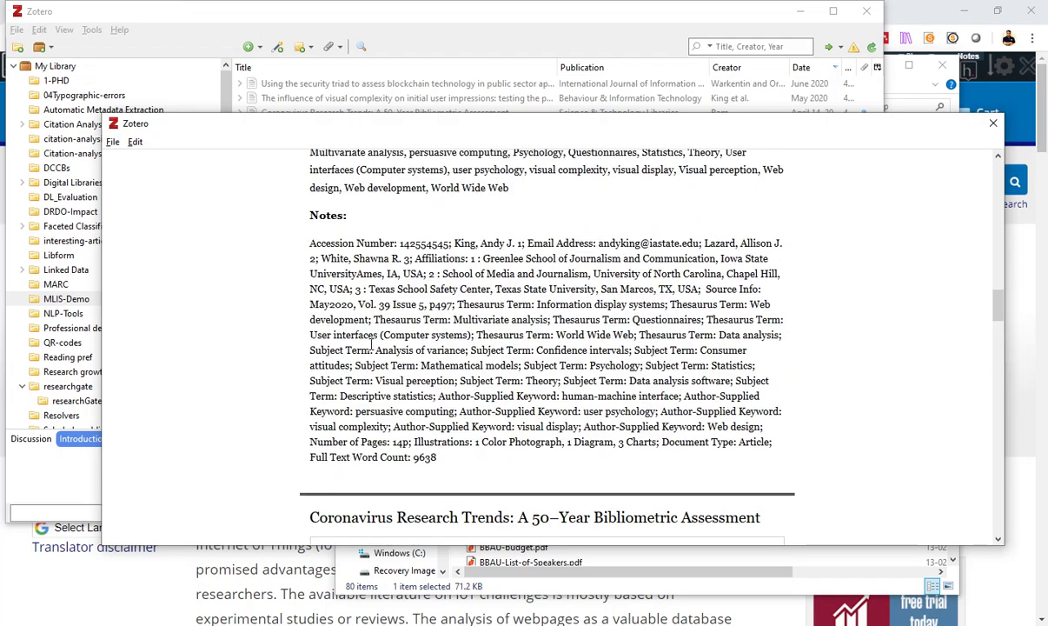
scroll(365, 331, "up", 10)
scroll(365, 337, "down", 5)
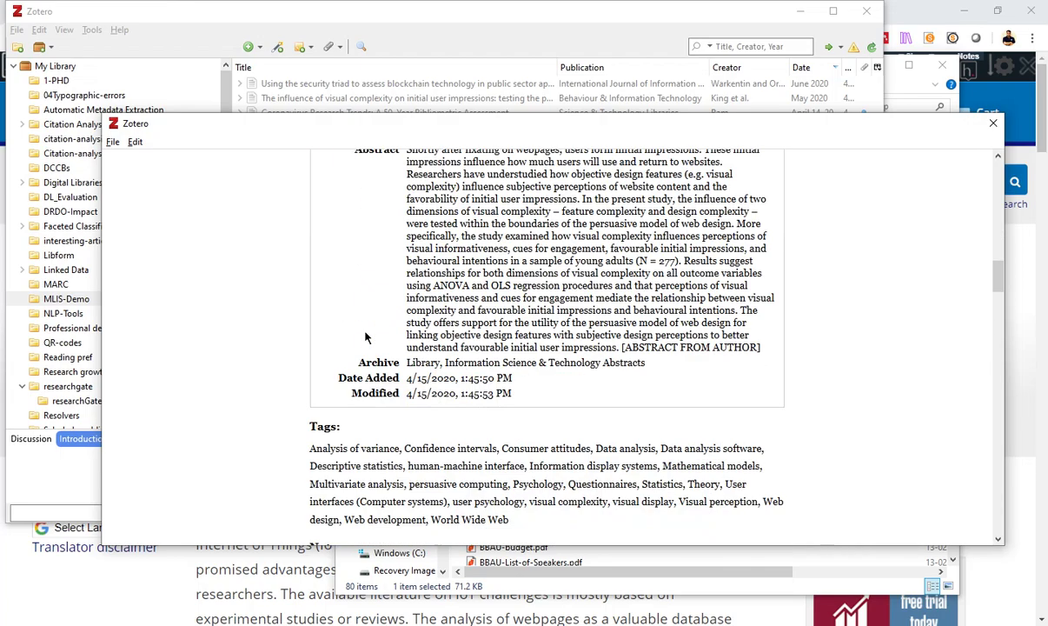
scroll(409, 276, "down", 10)
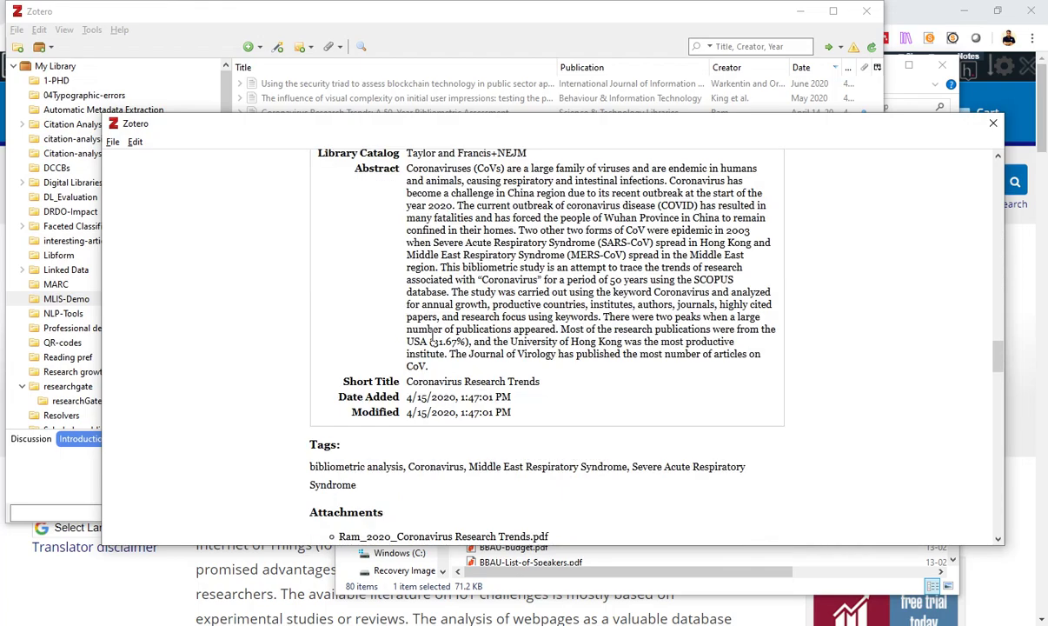
scroll(432, 339, "down", 20)
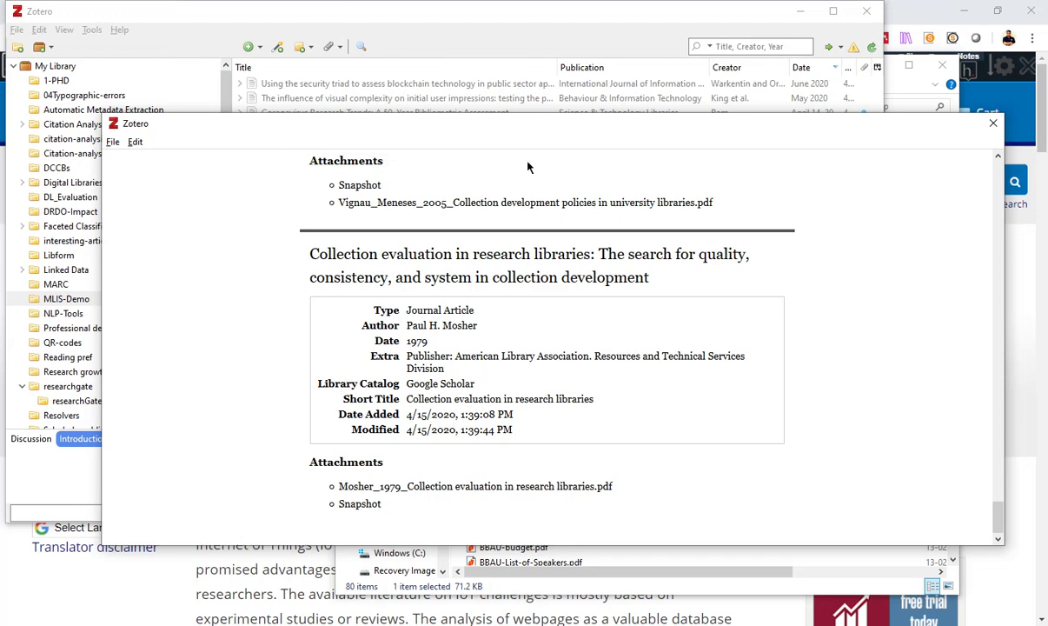
scroll(810, 363, "up", 10)
scroll(809, 399, "up", 15)
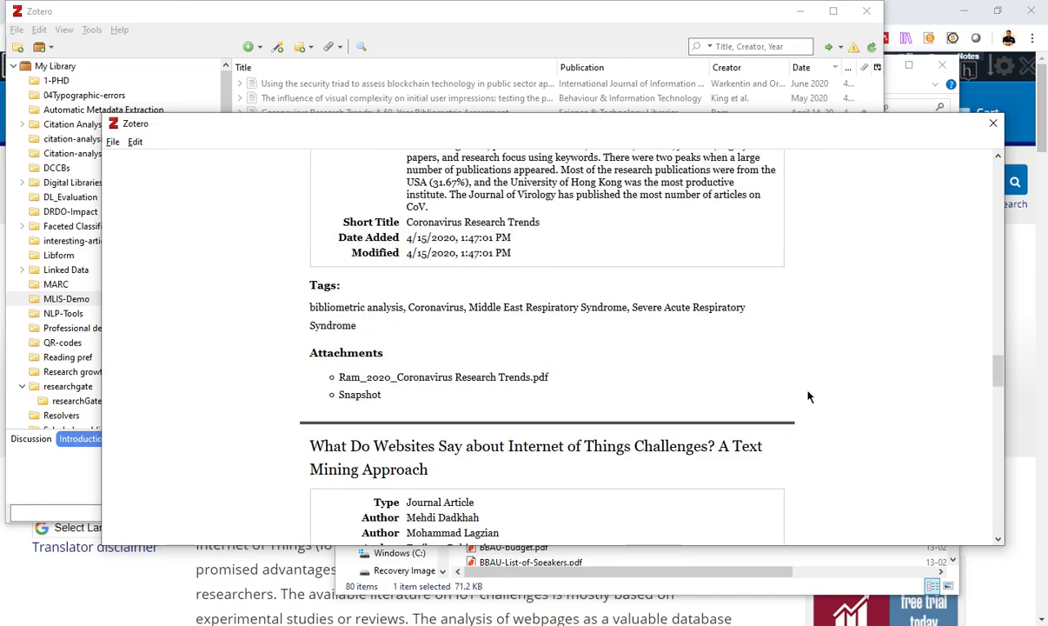
left_click(995, 127)
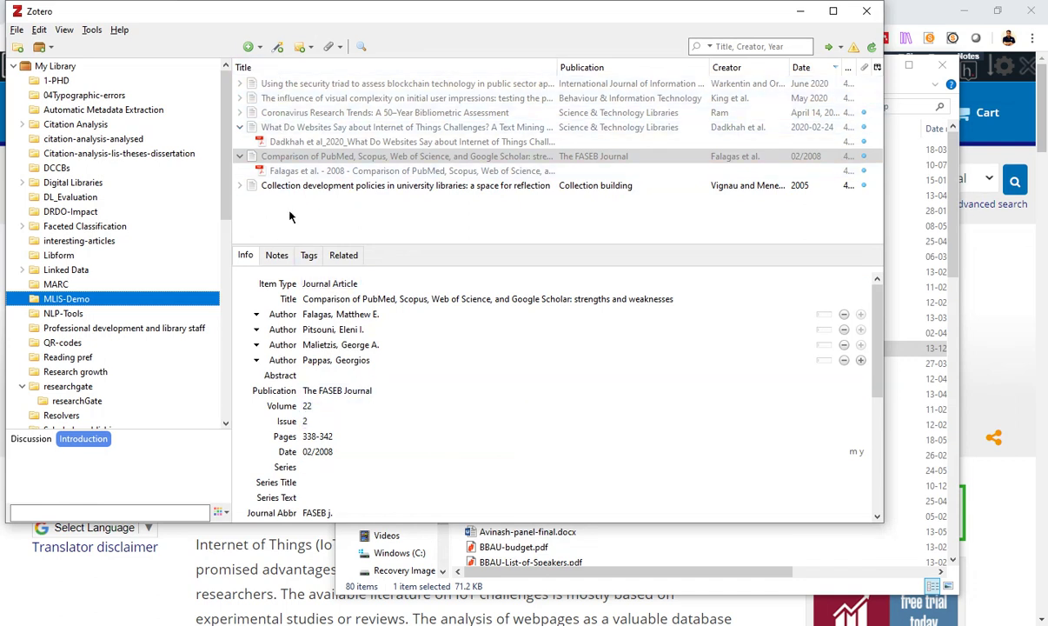
key("alt+Tab")
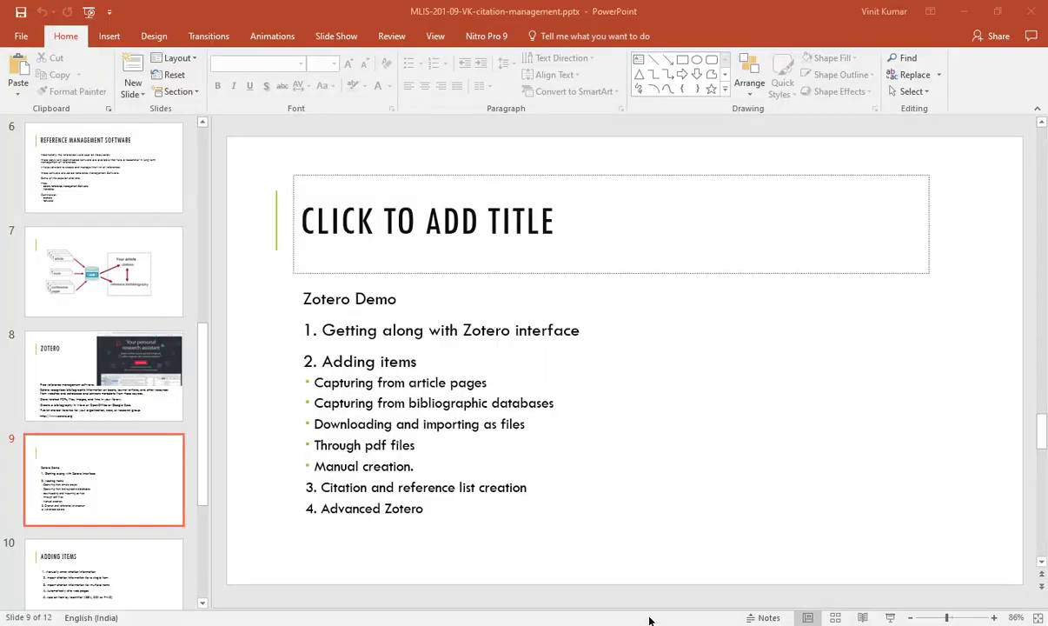